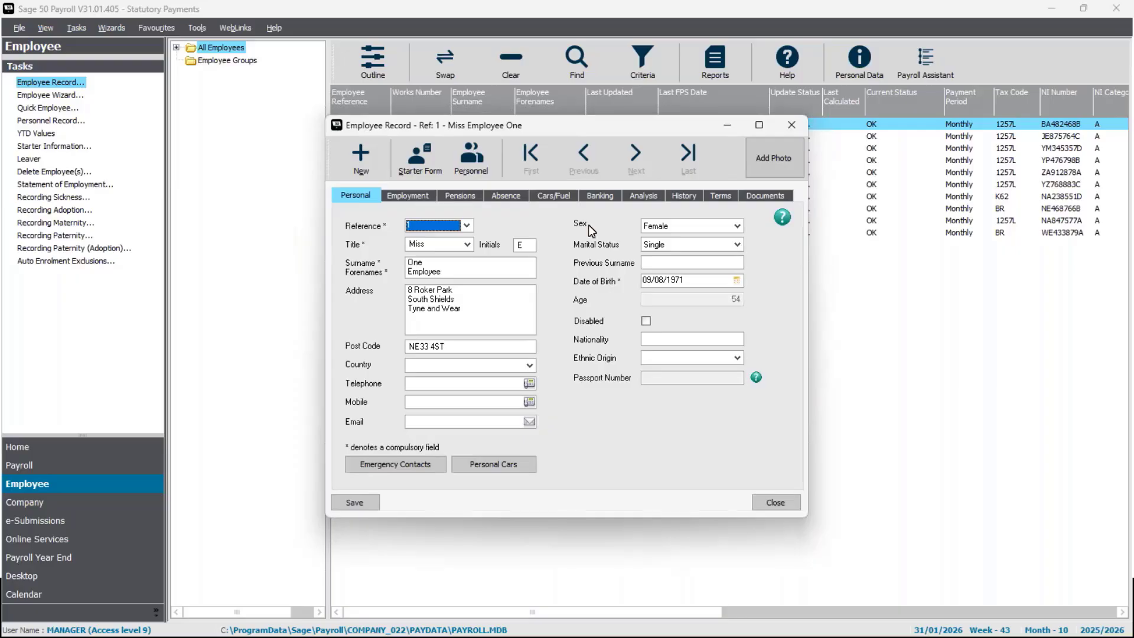
Look at the statutory maternity pay settings in the first employee's absence record, and close the record
{"action": "left_click", "coordinate": [509, 193]}
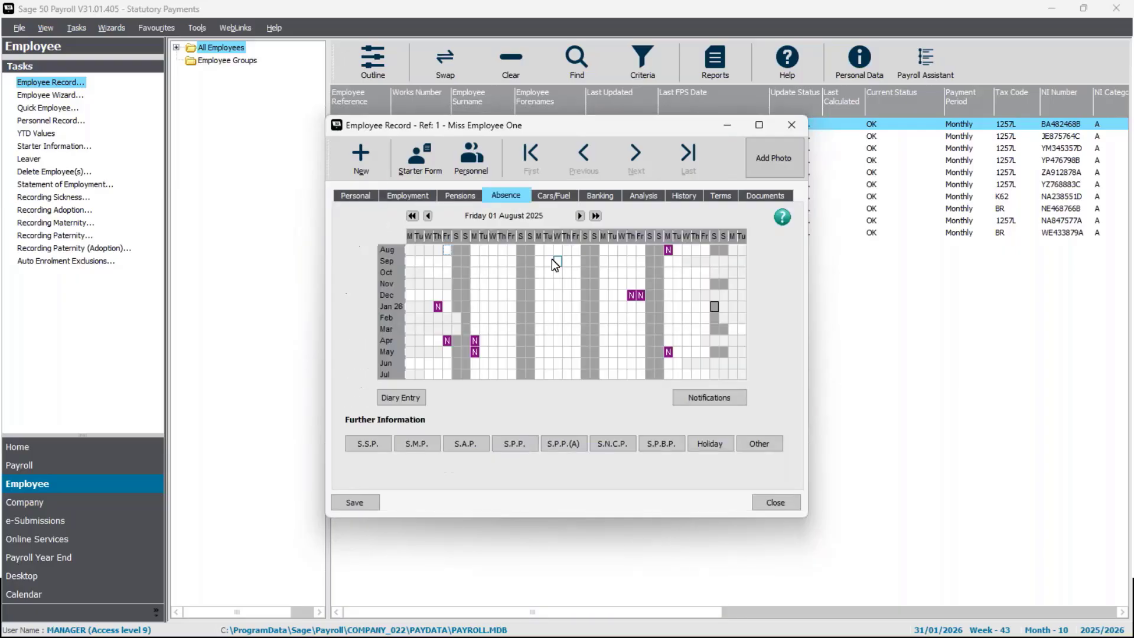
{"action": "left_click", "coordinate": [428, 449]}
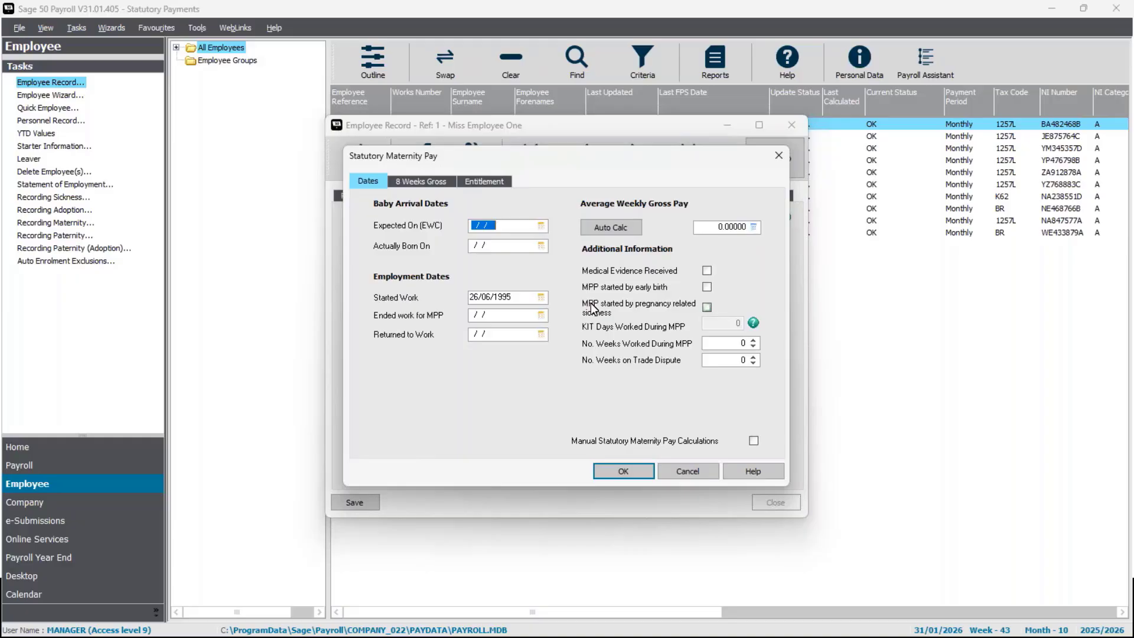
{"action": "left_click", "coordinate": [781, 152]}
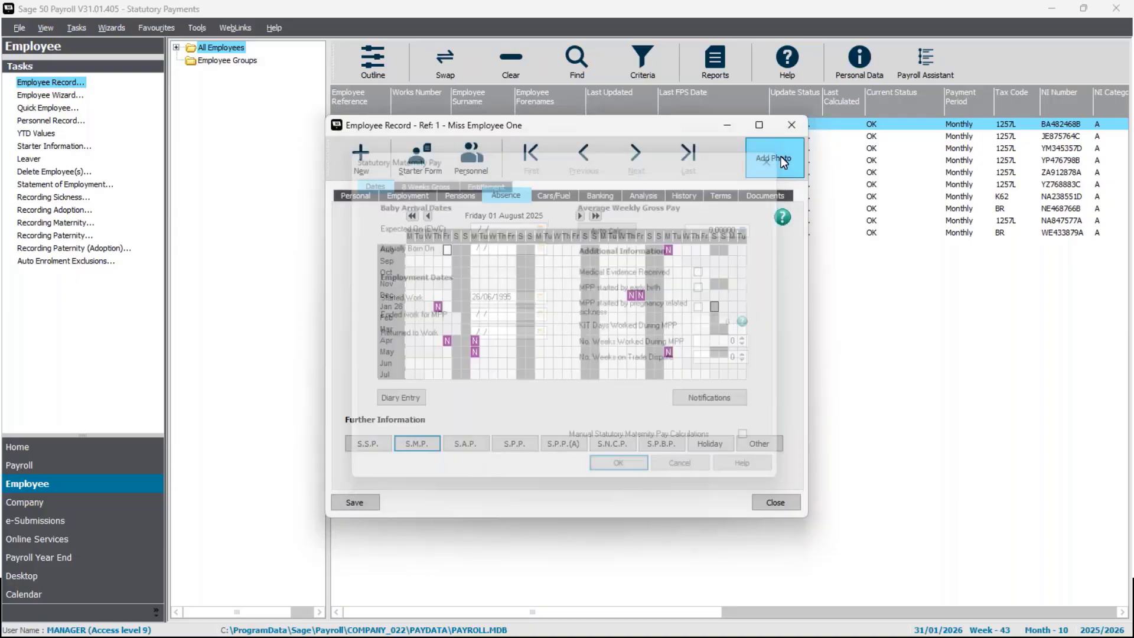
{"action": "left_click", "coordinate": [784, 125]}
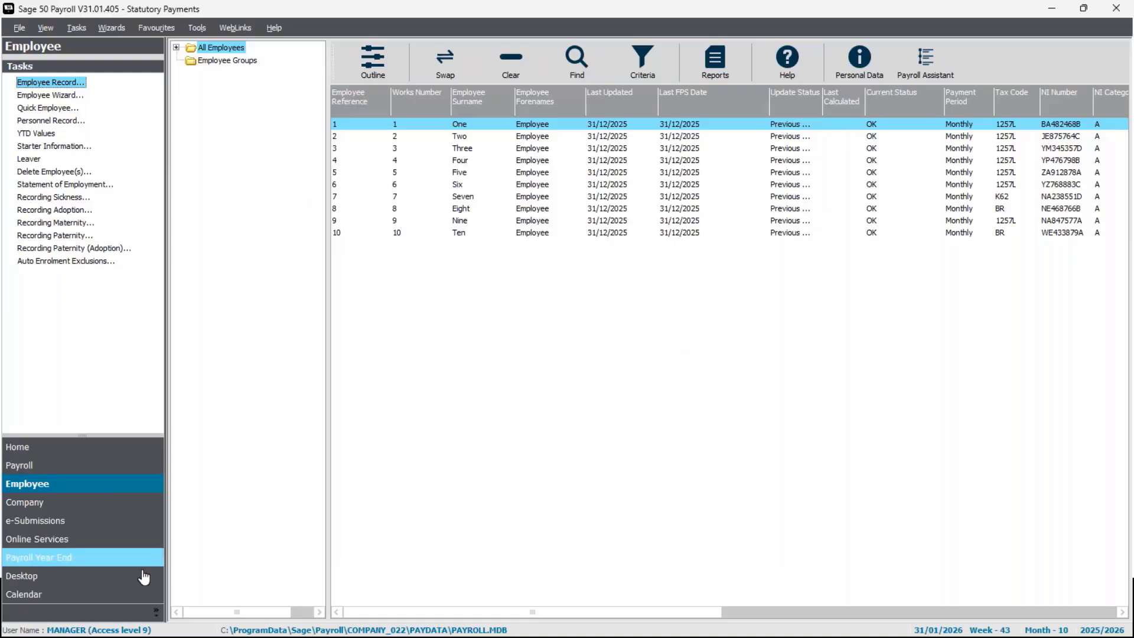
Record maternity for the selected employee with medical evidence received and expected date 10/02/2026, and check the entitlement
{"action": "left_click", "coordinate": [15, 470]}
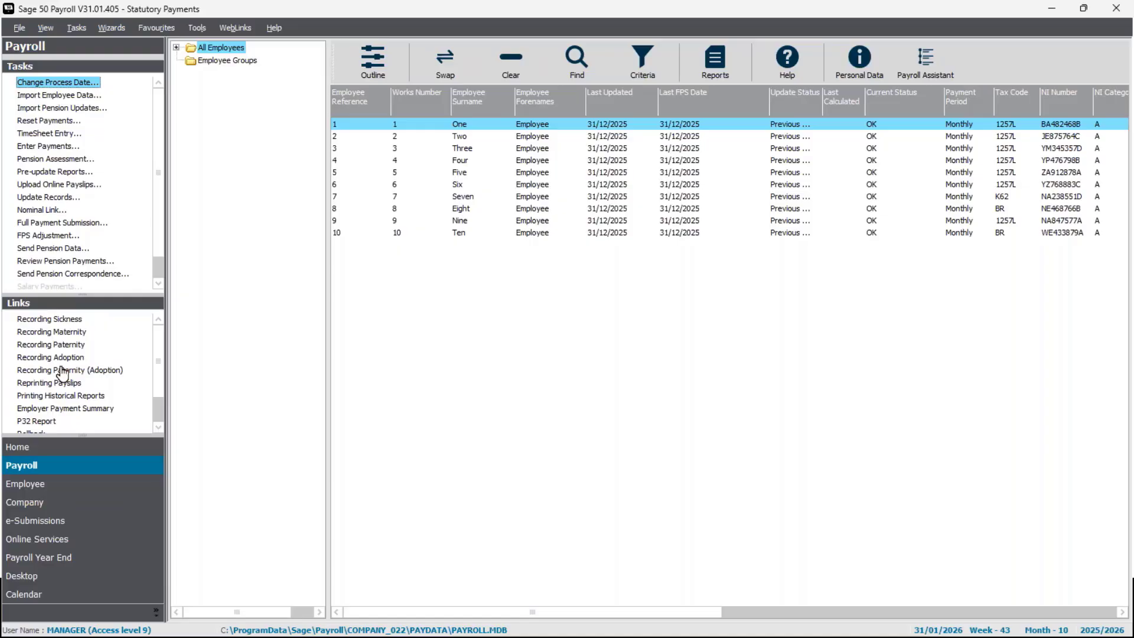
{"action": "left_click", "coordinate": [52, 335]}
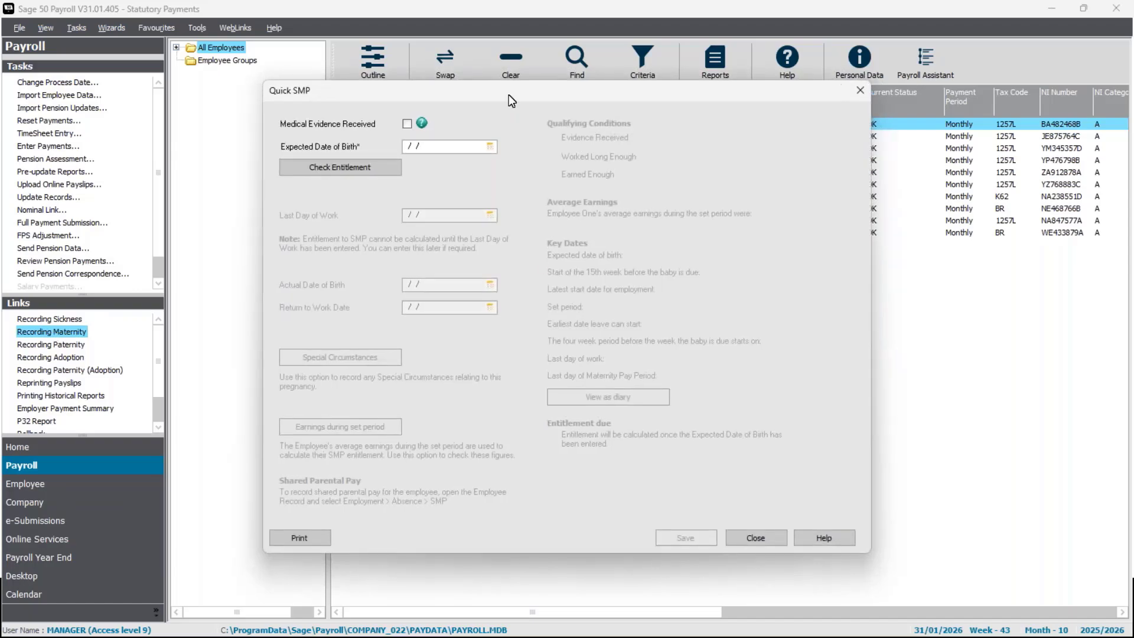
{"action": "left_click_drag", "start_coordinate": [509, 92], "coordinate": [556, 83]}
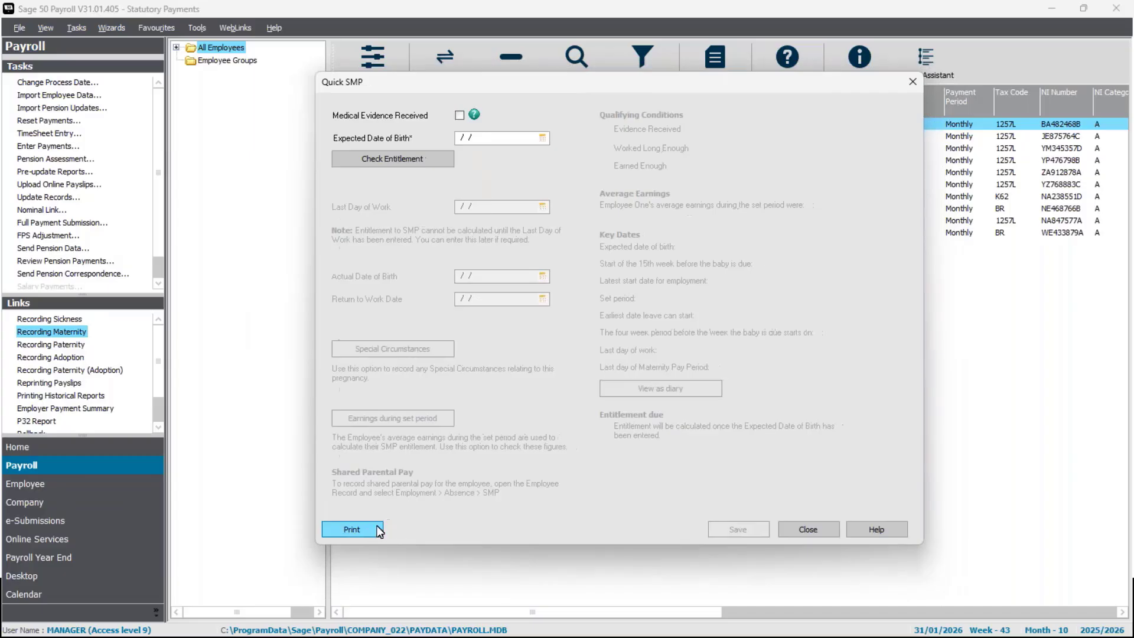
{"action": "mouse_move", "coordinate": [540, 79]}
{"action": "left_mouse_down"}
{"action": "mouse_move", "coordinate": [545, 234]}
{"action": "mouse_move", "coordinate": [562, 140]}
{"action": "mouse_move", "coordinate": [531, 65]}
{"action": "left_mouse_up"}
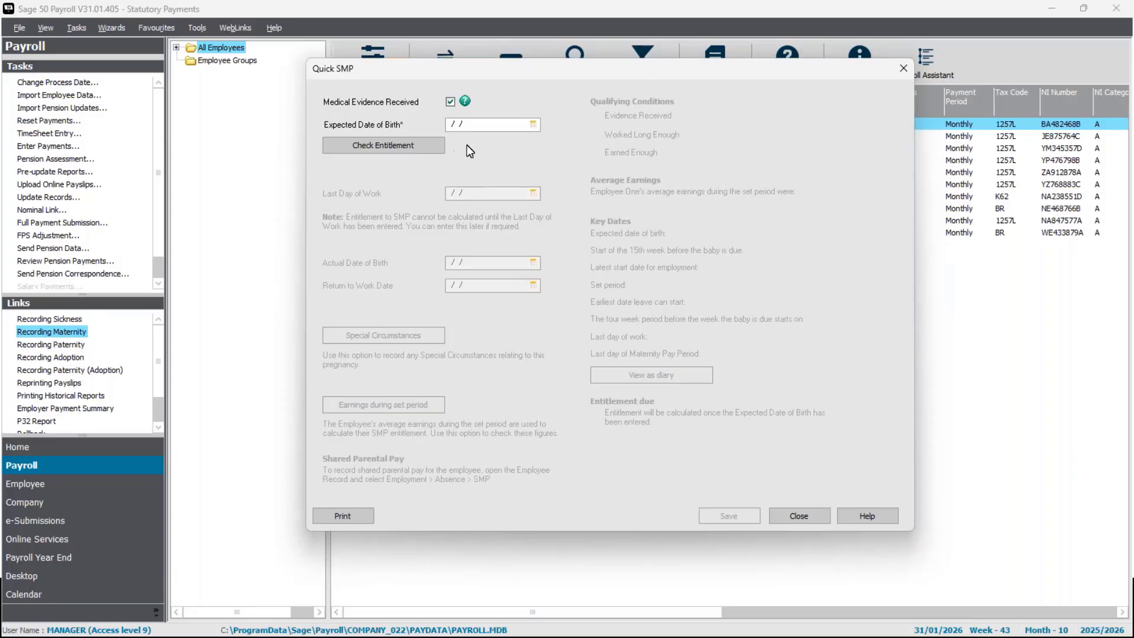
{"action": "left_click", "coordinate": [453, 124]}
{"action": "type", "text": "10/02/"}
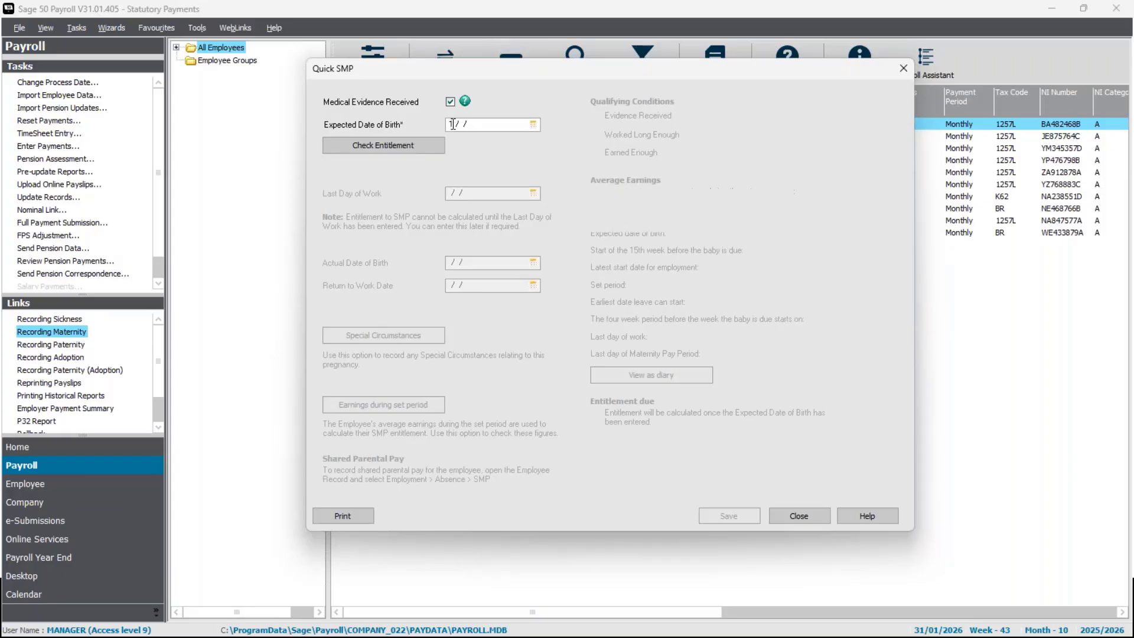
{"action": "type", "text": "2026"}
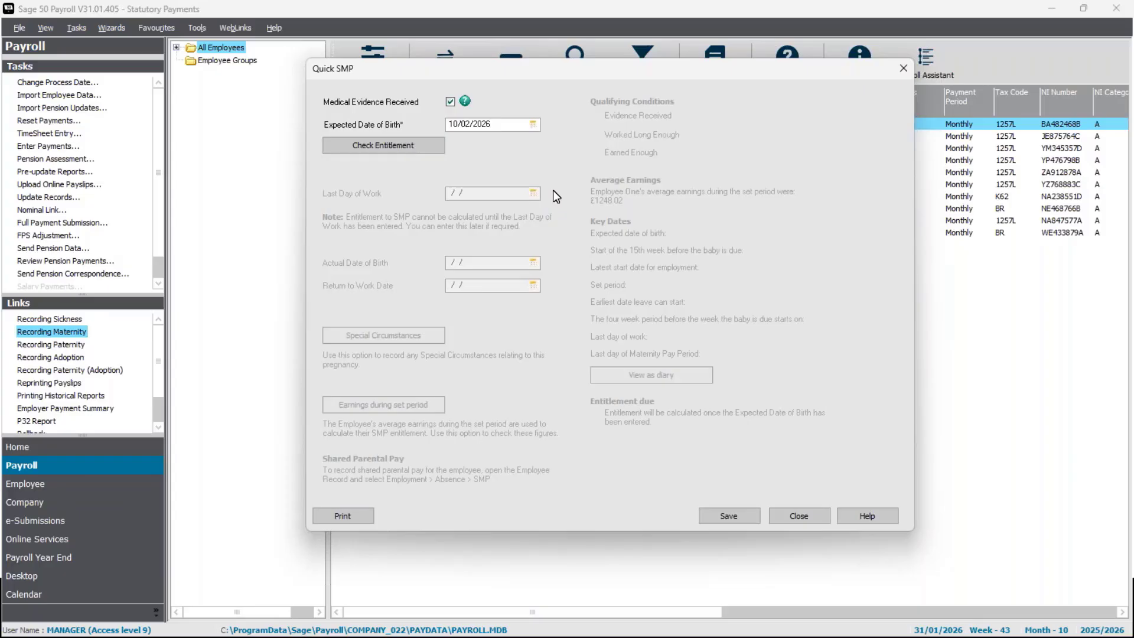
{"action": "left_click", "coordinate": [390, 147]}
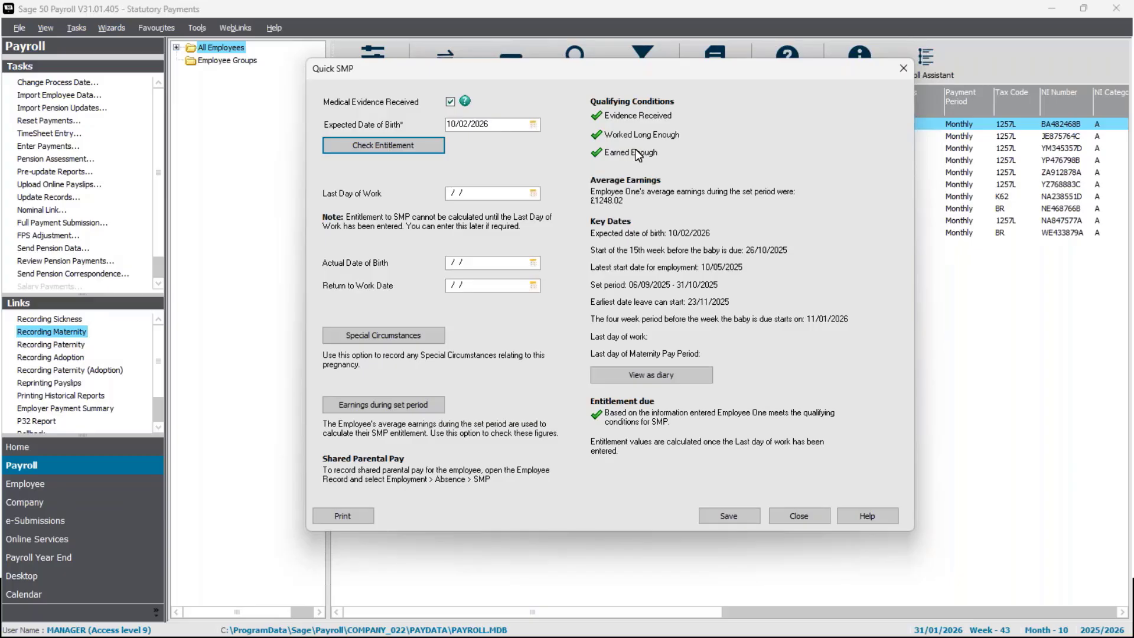
Set the last day of work to 10/01/2026 so the maternity pay entitlement is calculated
{"action": "left_click", "coordinate": [449, 195]}
{"action": "type", "text": "10/01/2026"}
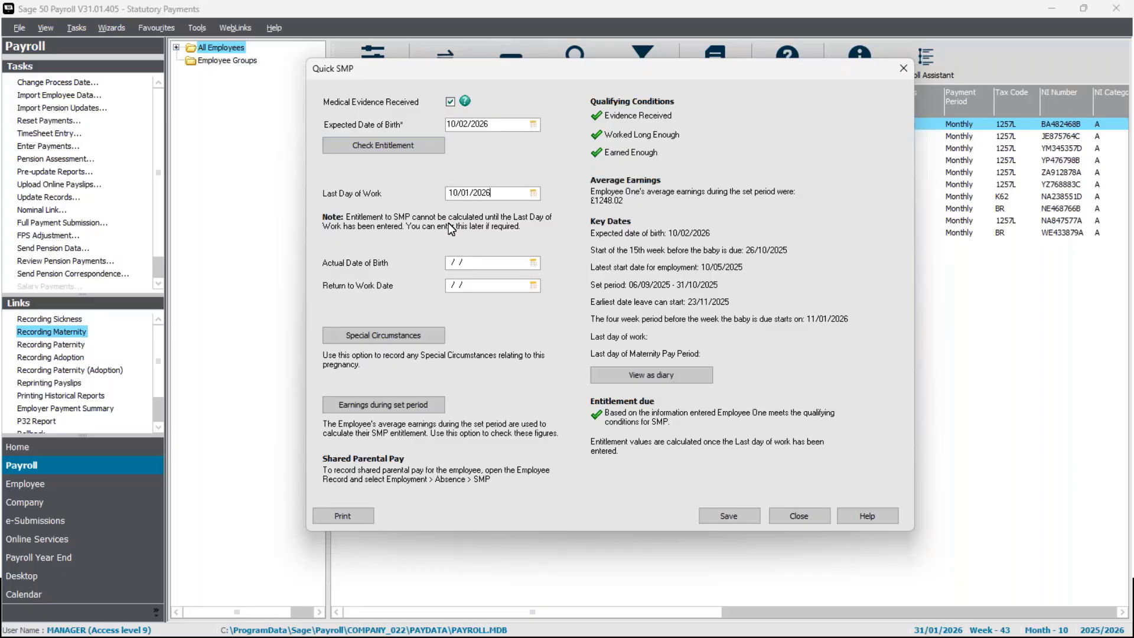
{"action": "left_click", "coordinate": [483, 262]}
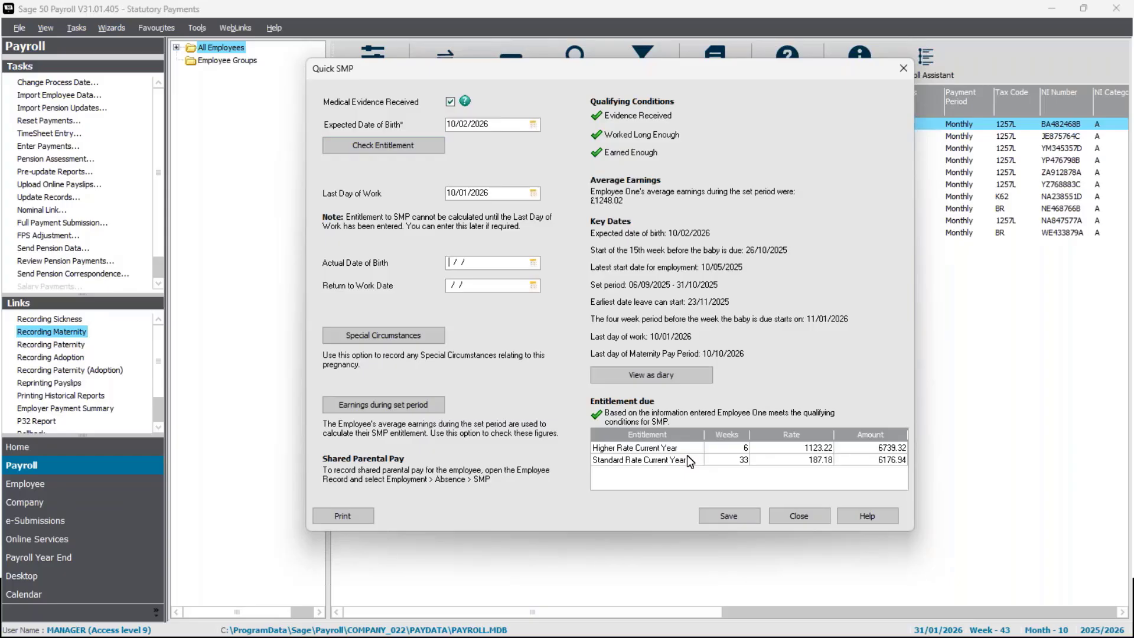
Review the special circumstances options and the employee's earnings during the set period without changing them
{"action": "left_click", "coordinate": [384, 339]}
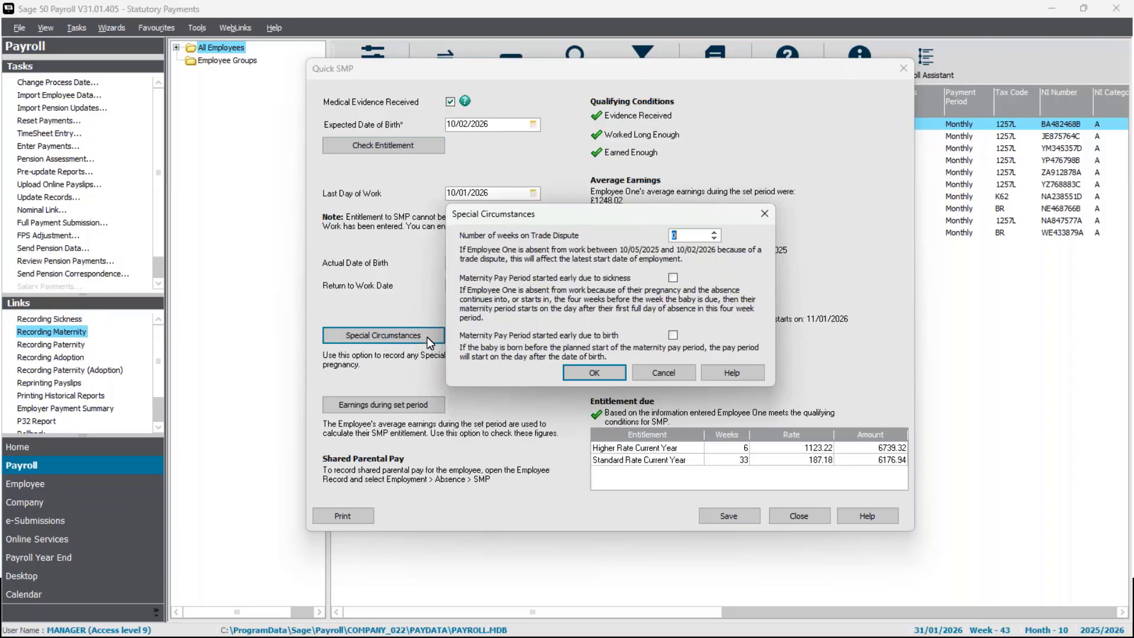
{"action": "left_click", "coordinate": [649, 373]}
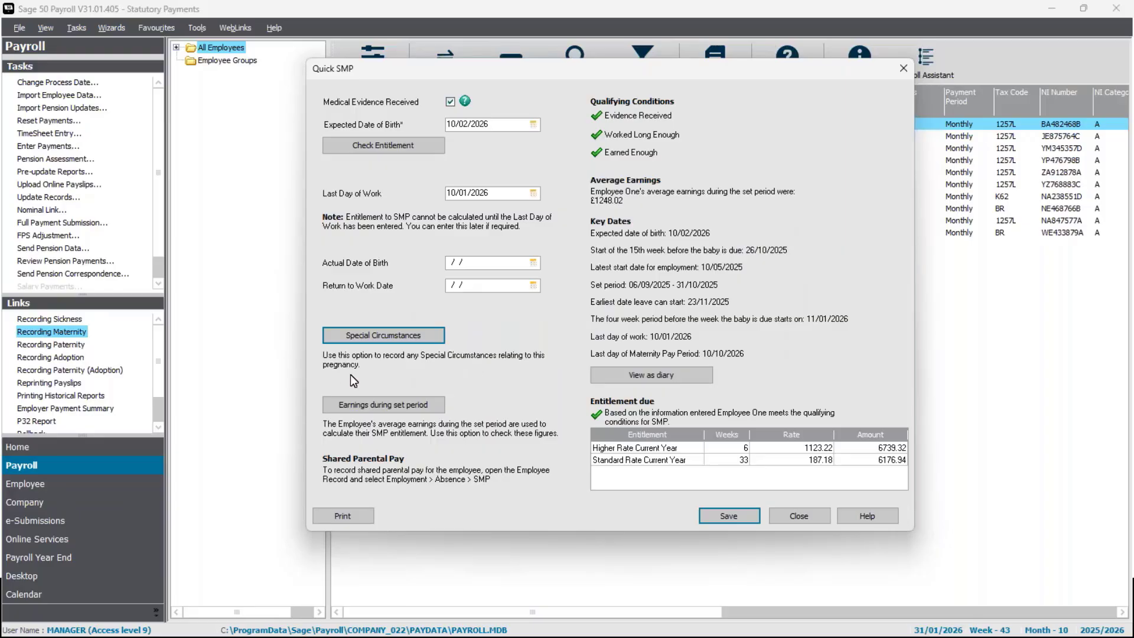
{"action": "left_click", "coordinate": [379, 406]}
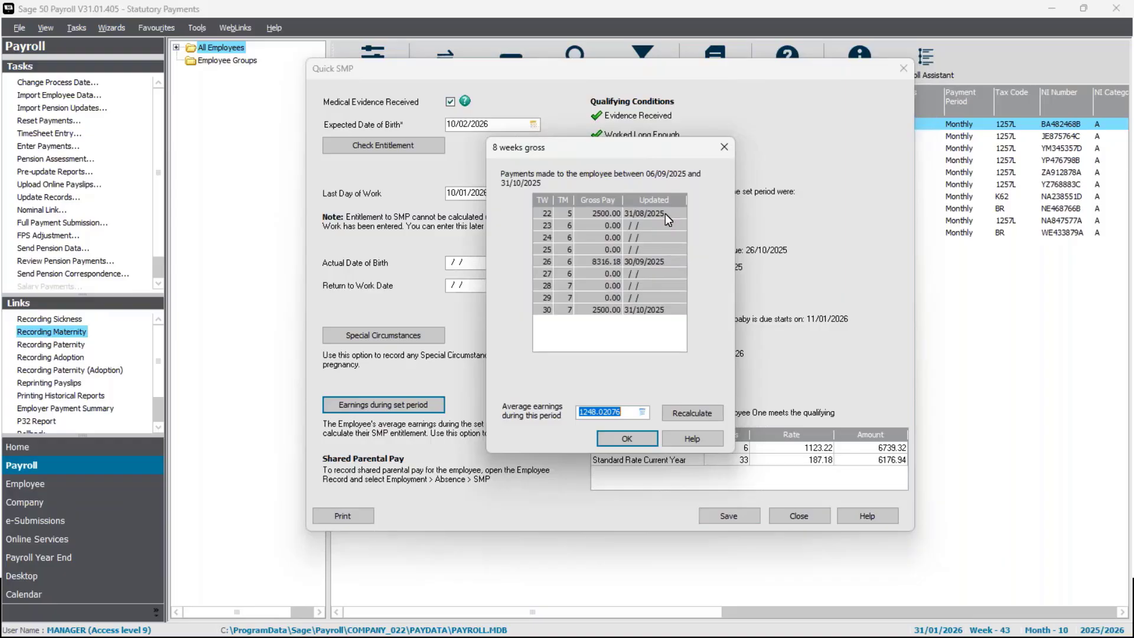
{"action": "left_click", "coordinate": [721, 148]}
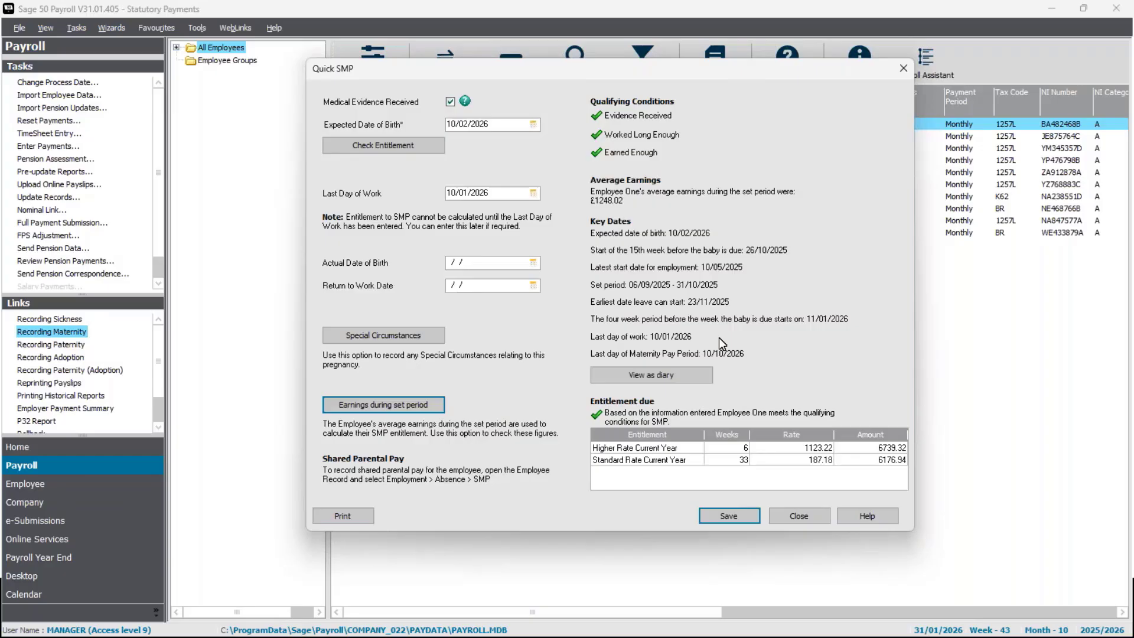
Save the maternity record and close it
{"action": "left_click", "coordinate": [742, 516]}
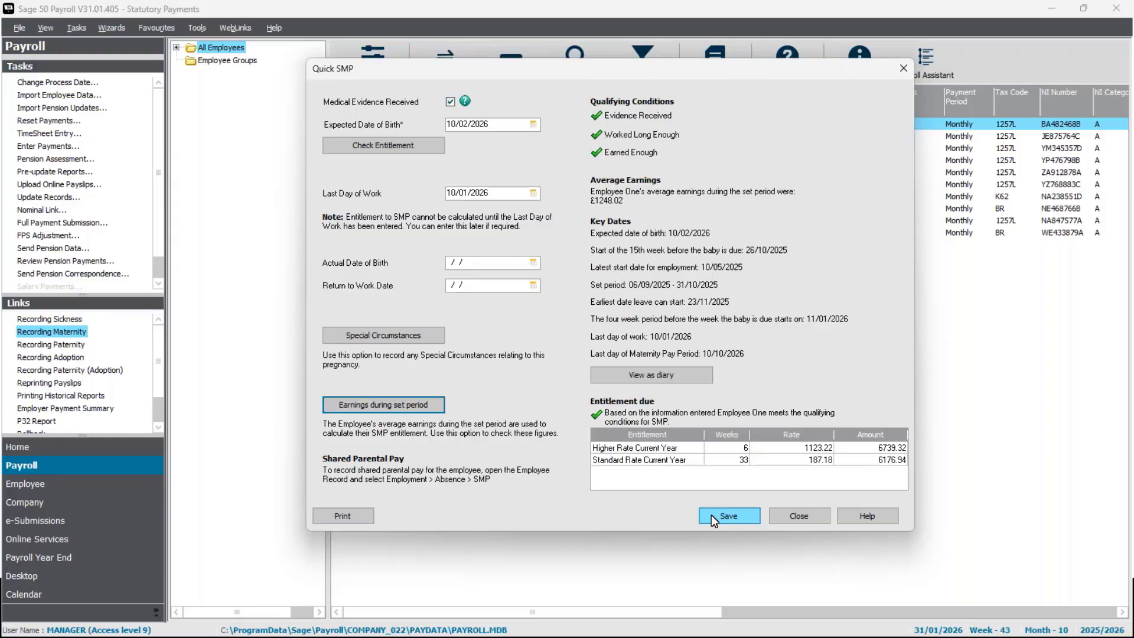
{"action": "left_click", "coordinate": [807, 515]}
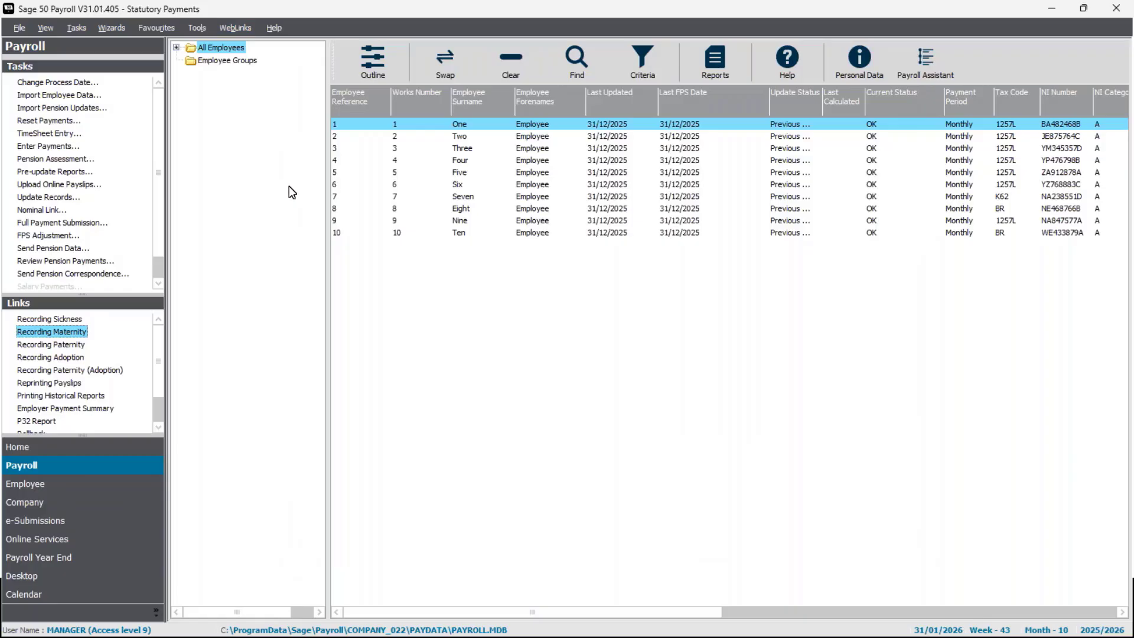
Start entering payments for the selected employee, checking for legislation updates first
{"action": "left_click", "coordinate": [59, 148]}
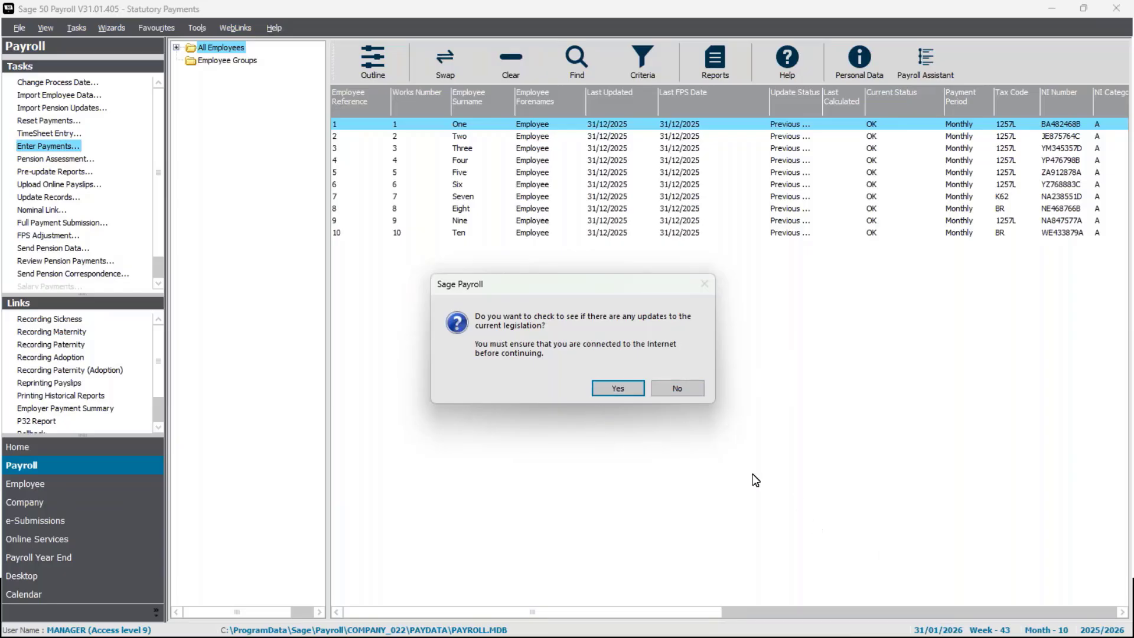
{"action": "left_click", "coordinate": [635, 388]}
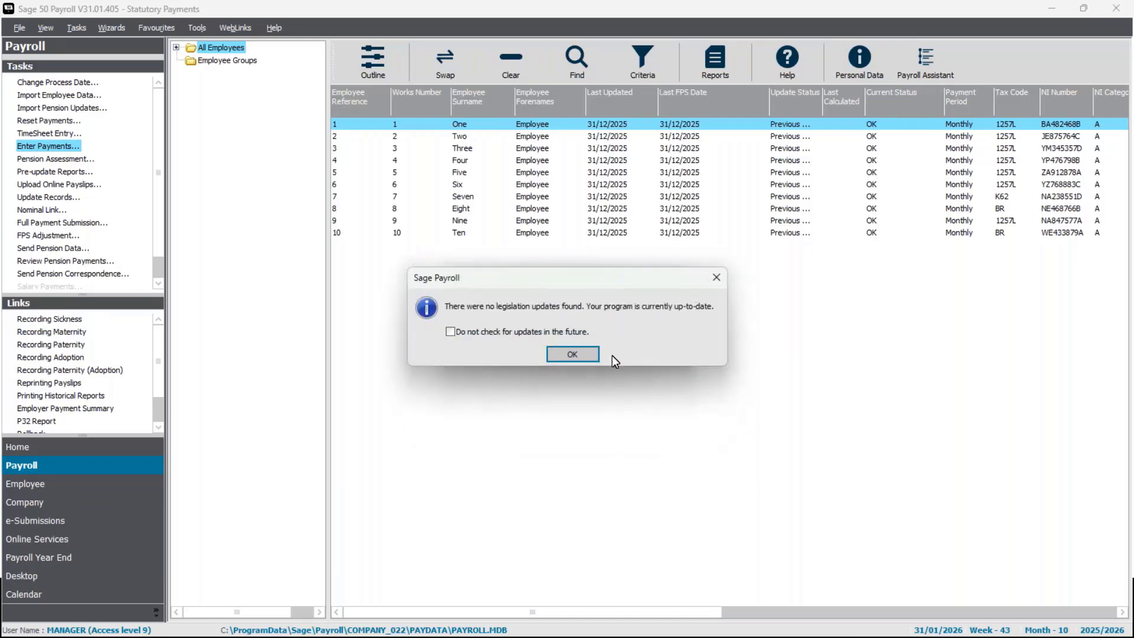
{"action": "left_click", "coordinate": [553, 356]}
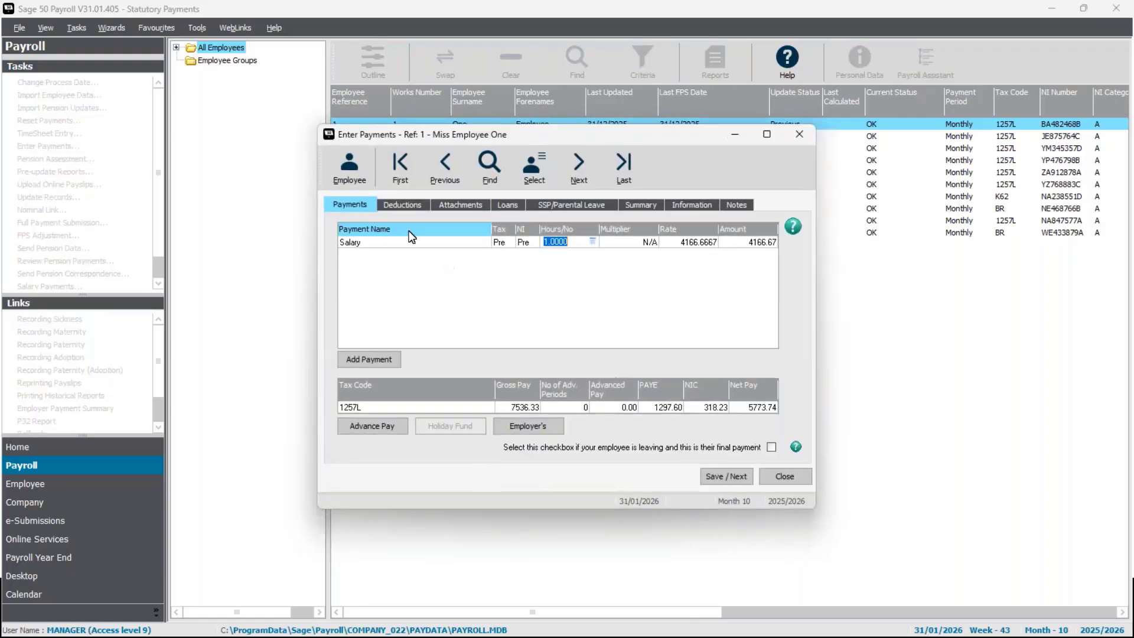
Review the dates and entitlement behind the statutory maternity pay in the employee's payment summary
{"action": "left_click", "coordinate": [649, 208]}
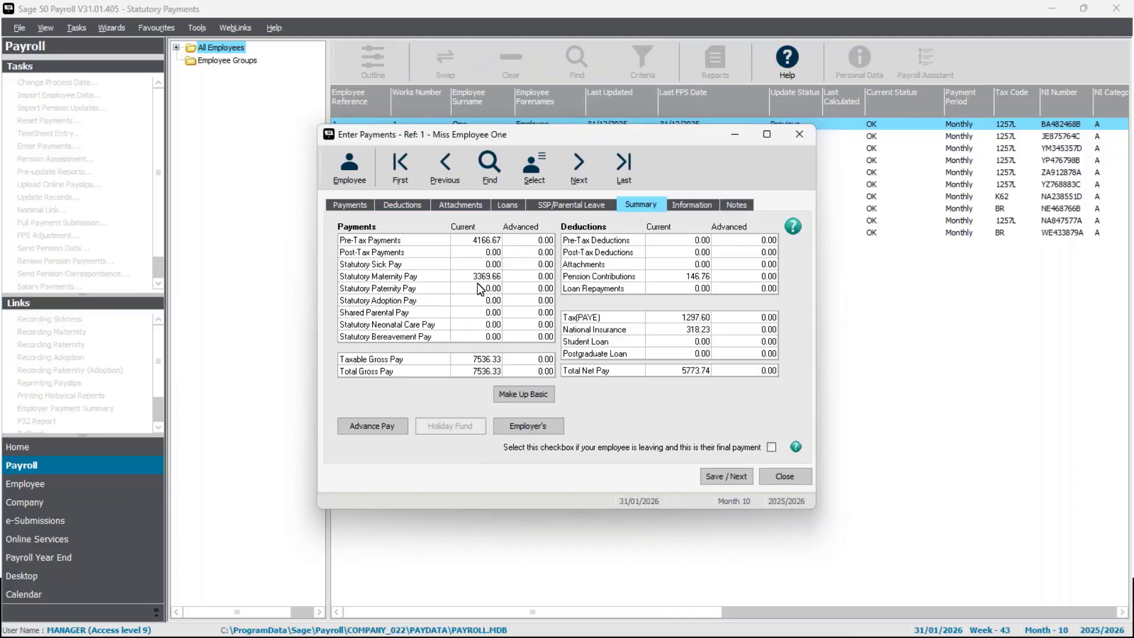
{"action": "left_click", "coordinate": [484, 280]}
{"action": "left_click", "coordinate": [485, 277]}
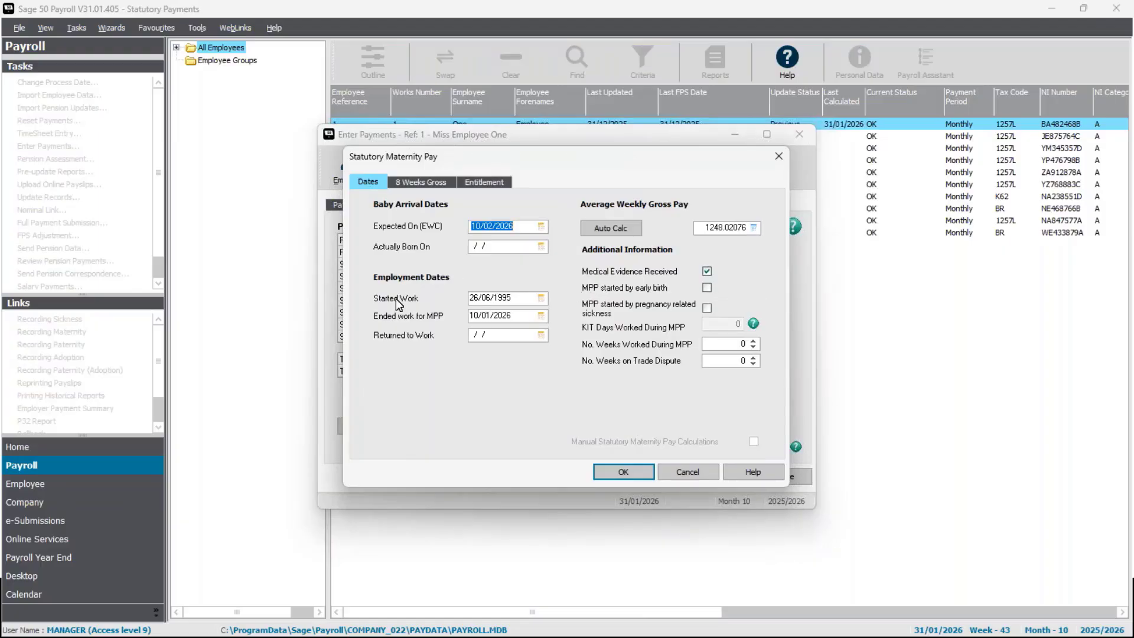
{"action": "left_click", "coordinate": [492, 182]}
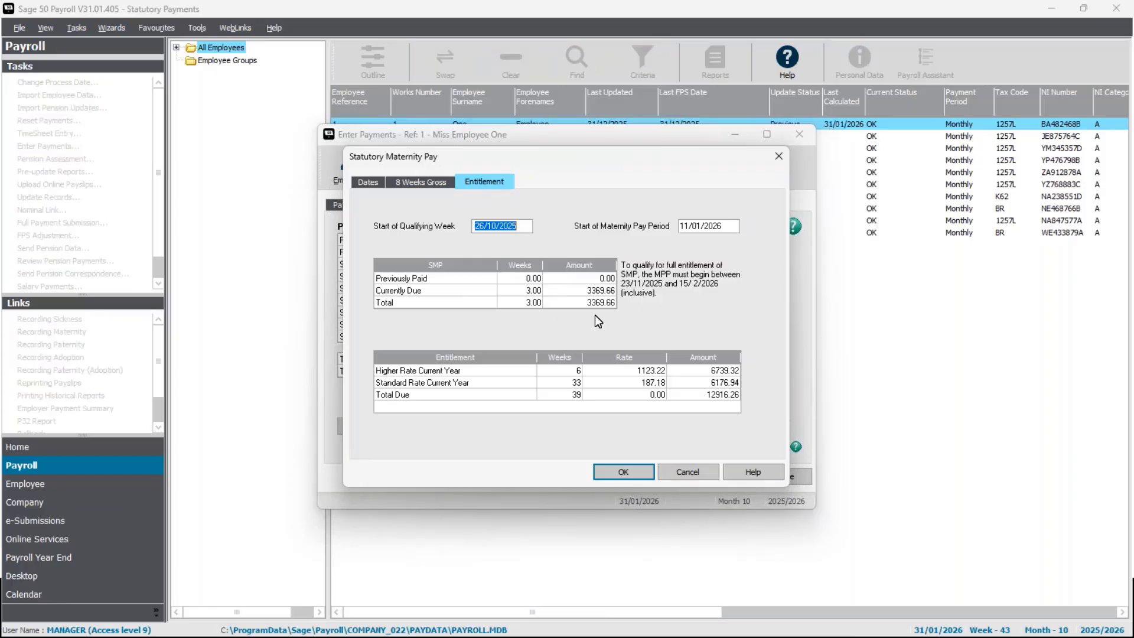
{"action": "left_click", "coordinate": [630, 463]}
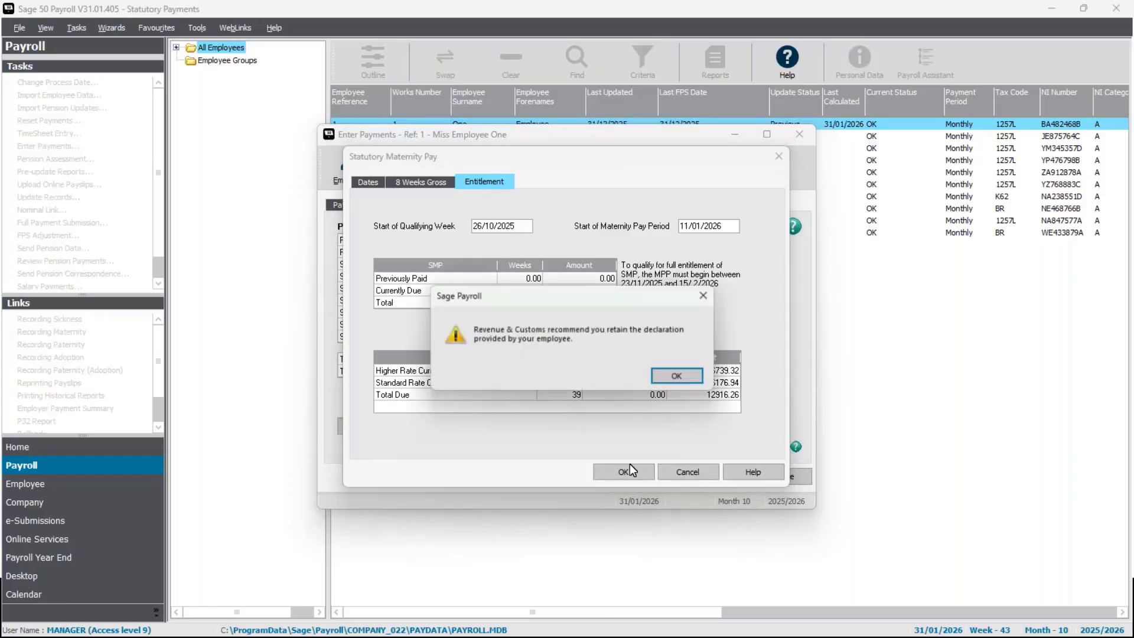
{"action": "left_click", "coordinate": [676, 376]}
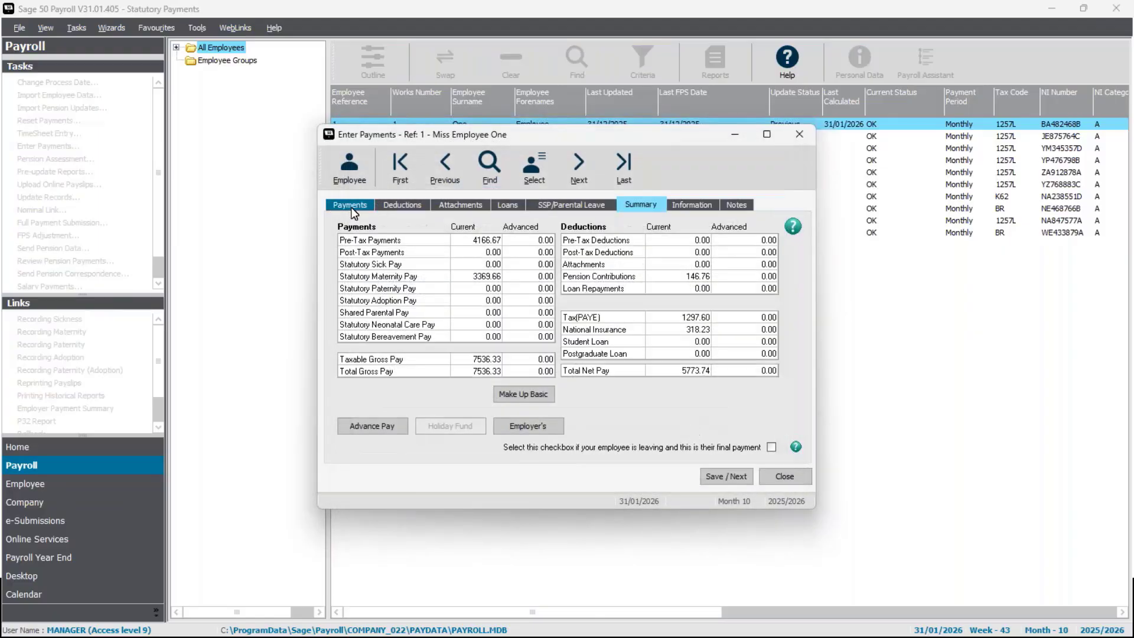
Inspect the salary line's hours and rate, and compare them with the amounts in the payment summary
{"action": "left_click", "coordinate": [350, 206]}
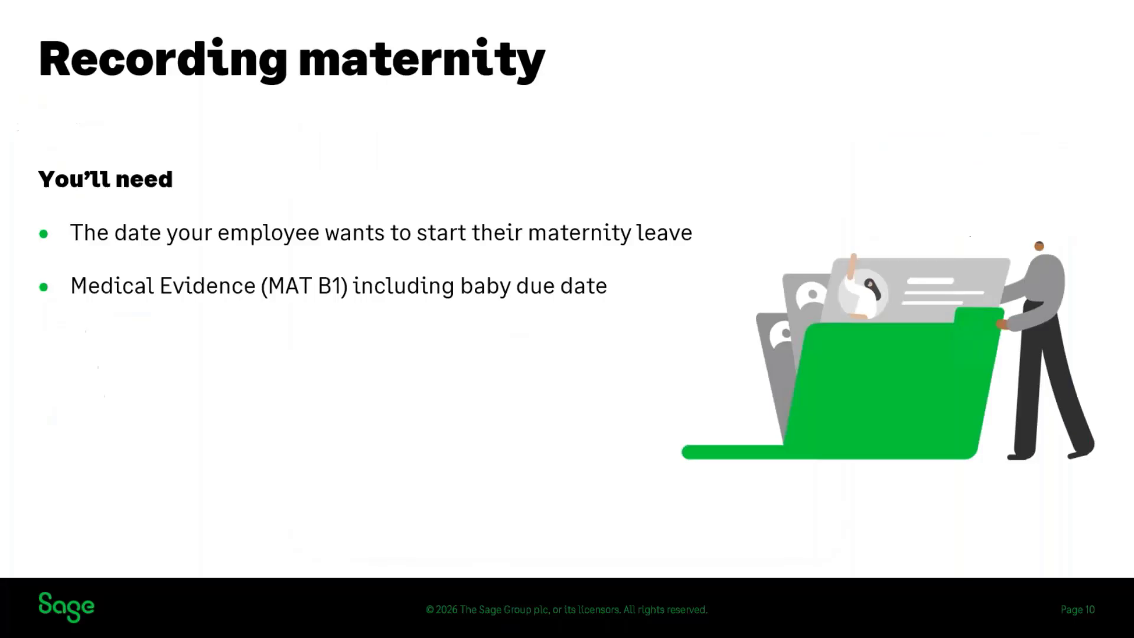
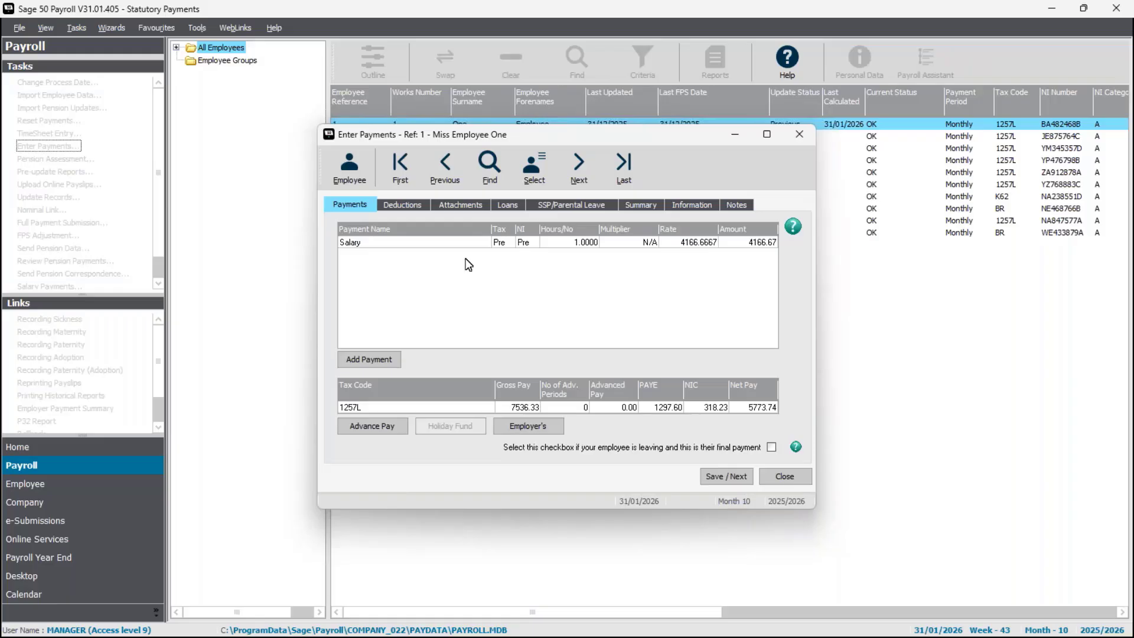
{"action": "left_click", "coordinate": [574, 246]}
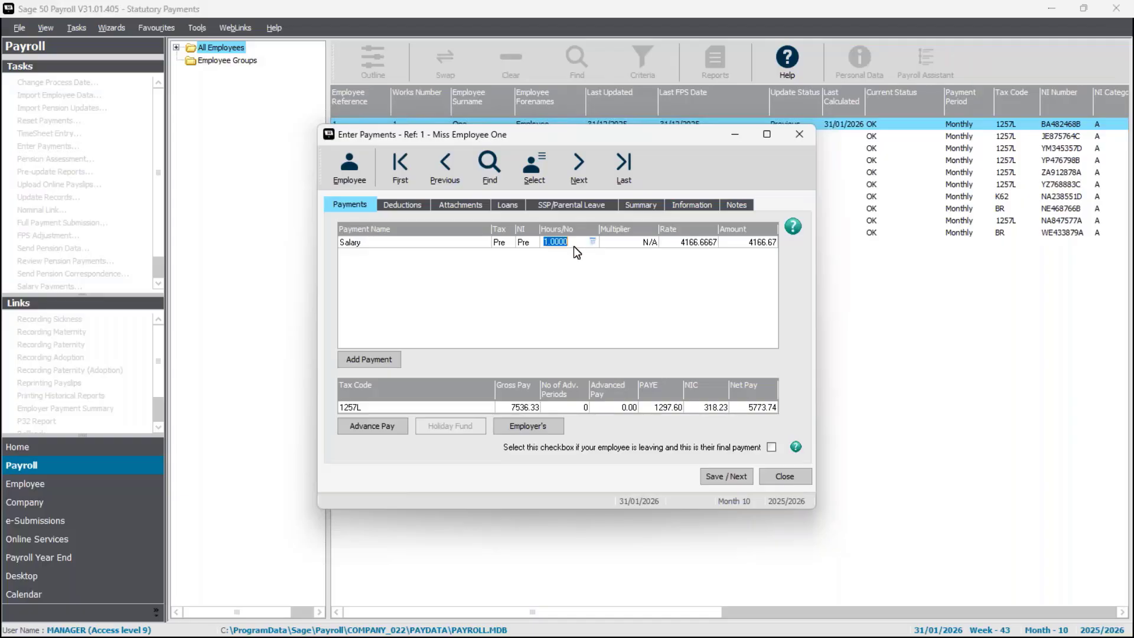
{"action": "left_click", "coordinate": [696, 246]}
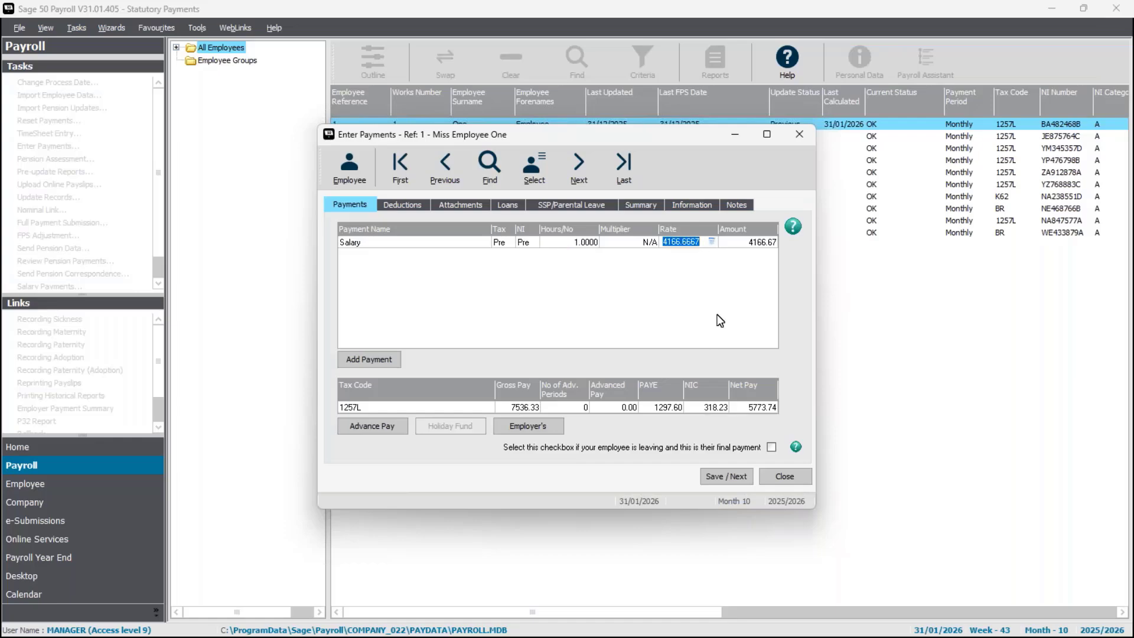
{"action": "left_click", "coordinate": [648, 207]}
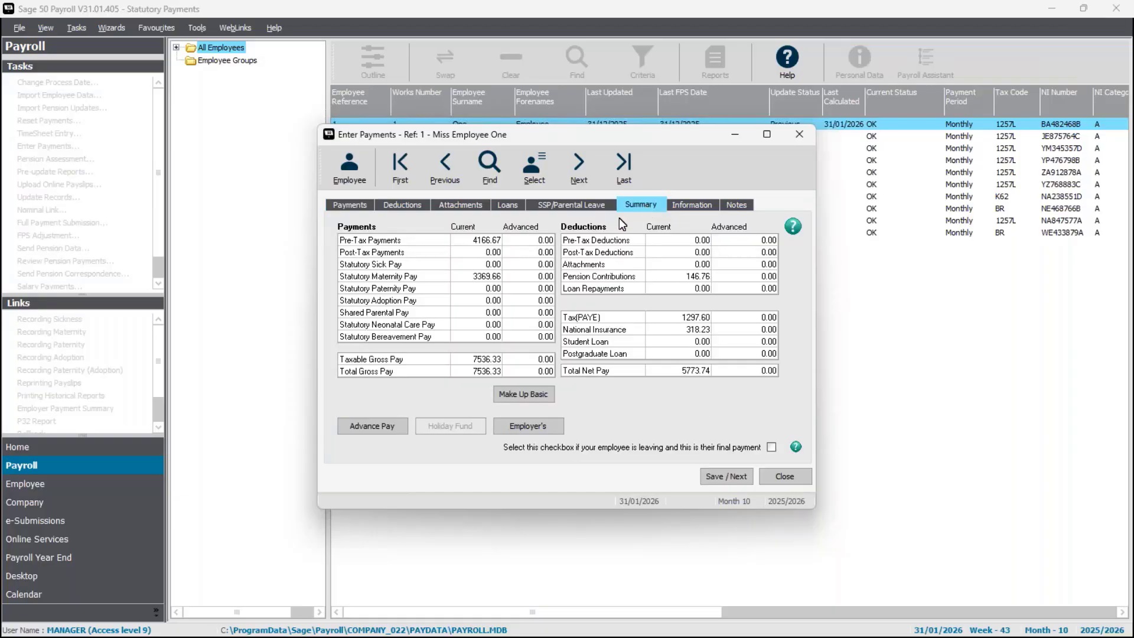
{"action": "left_click", "coordinate": [484, 289]}
{"action": "left_click", "coordinate": [348, 205]}
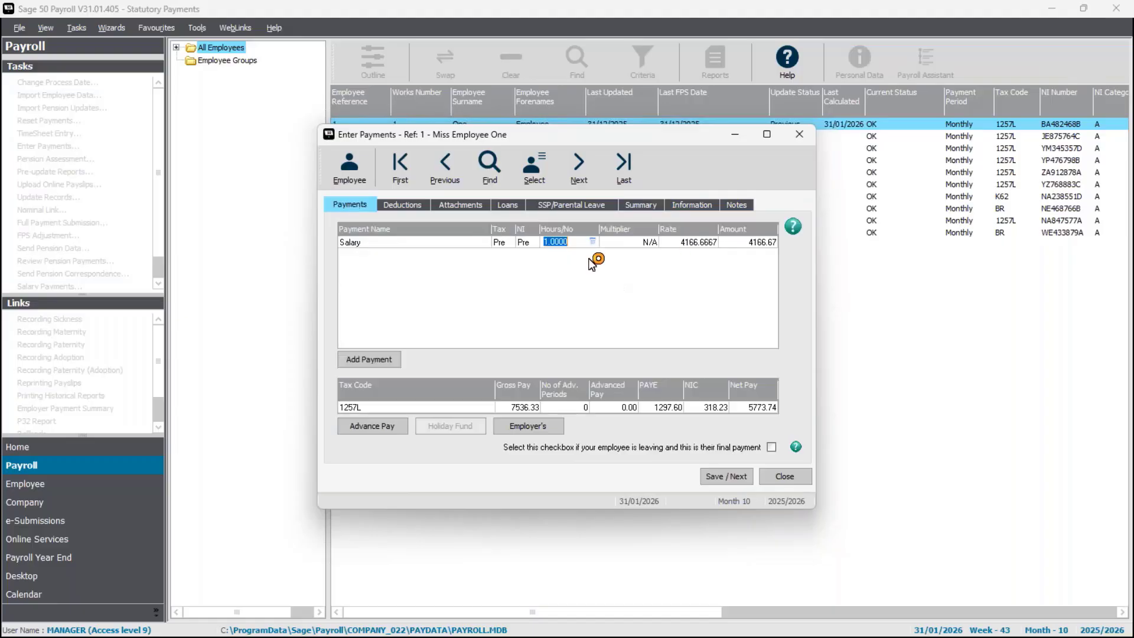
Make the employee's statutory maternity pay up to basic, and check the adjusted salary line
{"action": "left_click", "coordinate": [660, 205]}
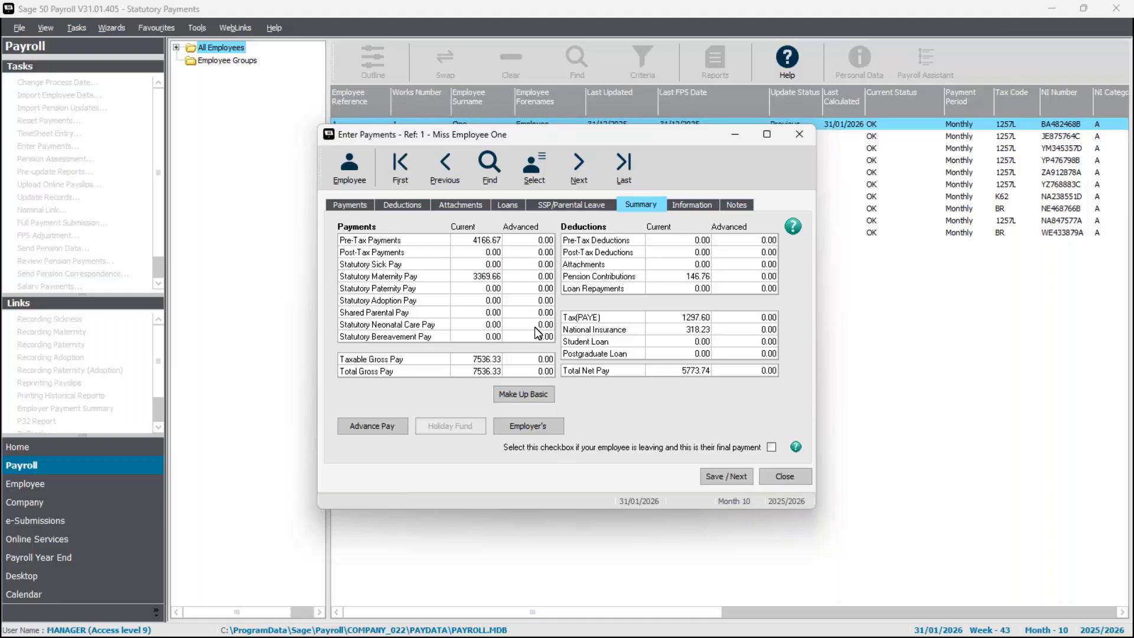
{"action": "left_click", "coordinate": [535, 399]}
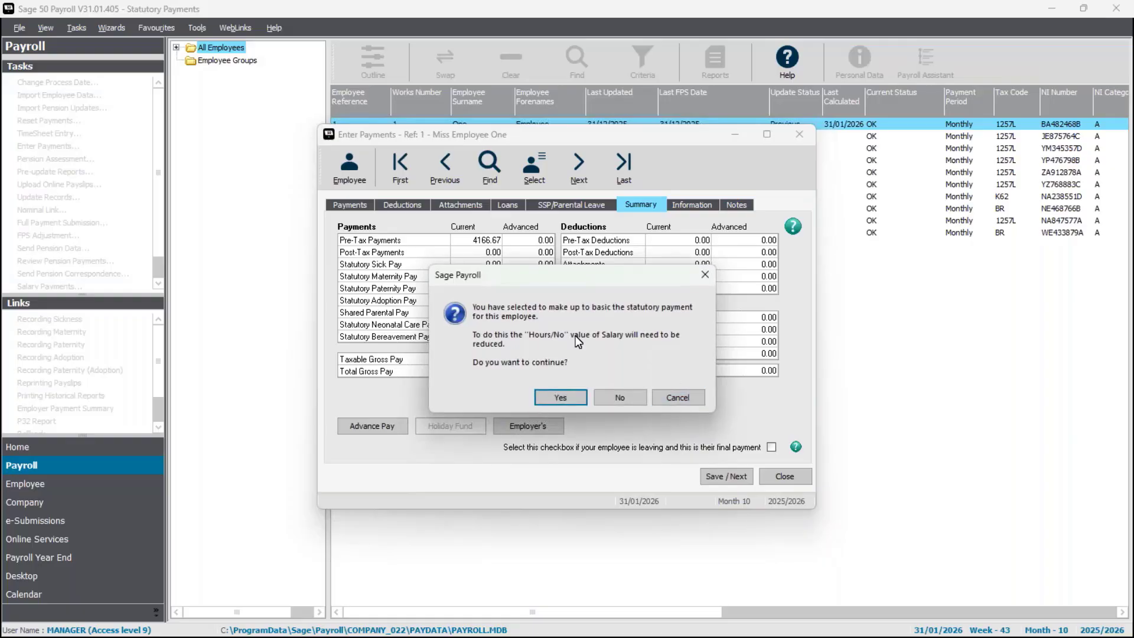
{"action": "left_click", "coordinate": [572, 398]}
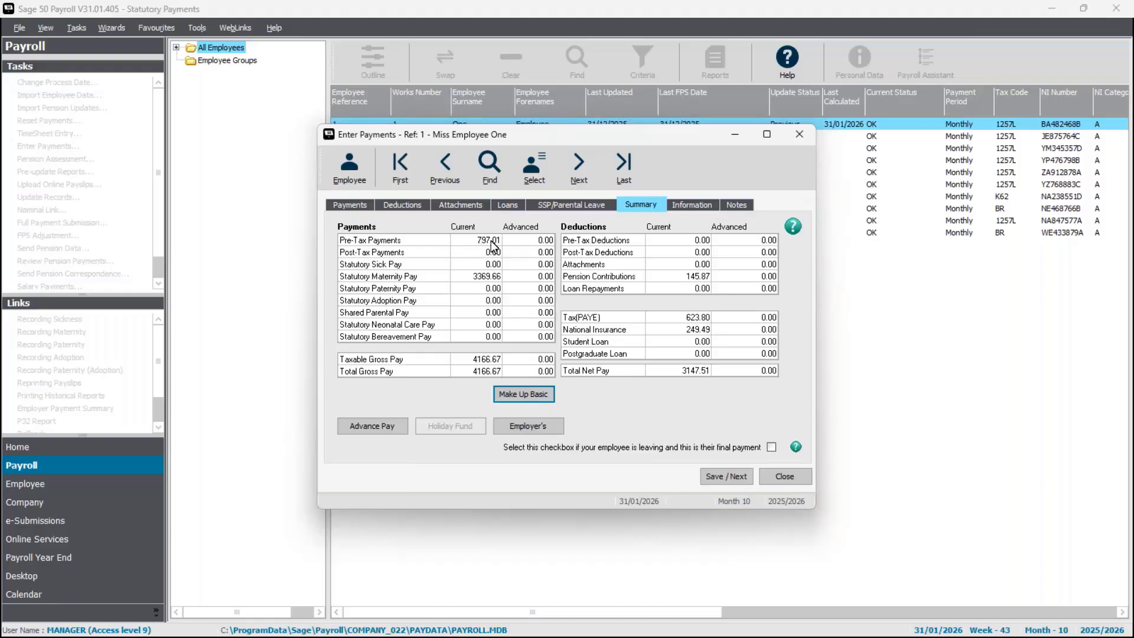
{"action": "left_click", "coordinate": [345, 210]}
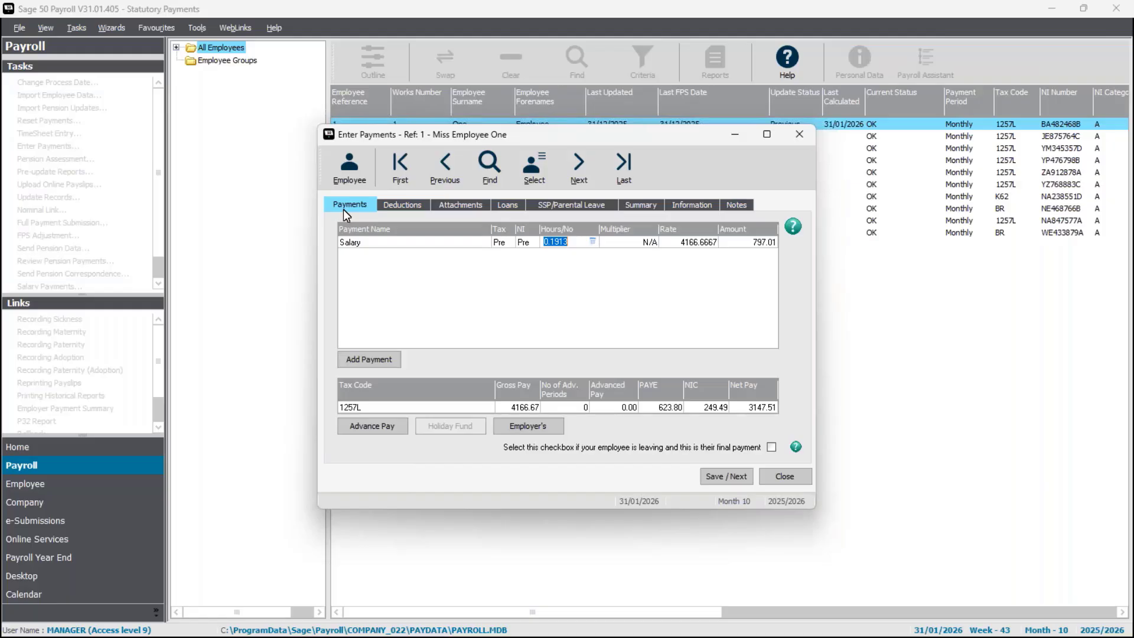
Reset the salary's Hours/No to 1, and prorate it to 0.3182 by dividing by 22 with the built-in calculator
{"action": "type", "text": "1"}
{"action": "key", "text": "Tab"}
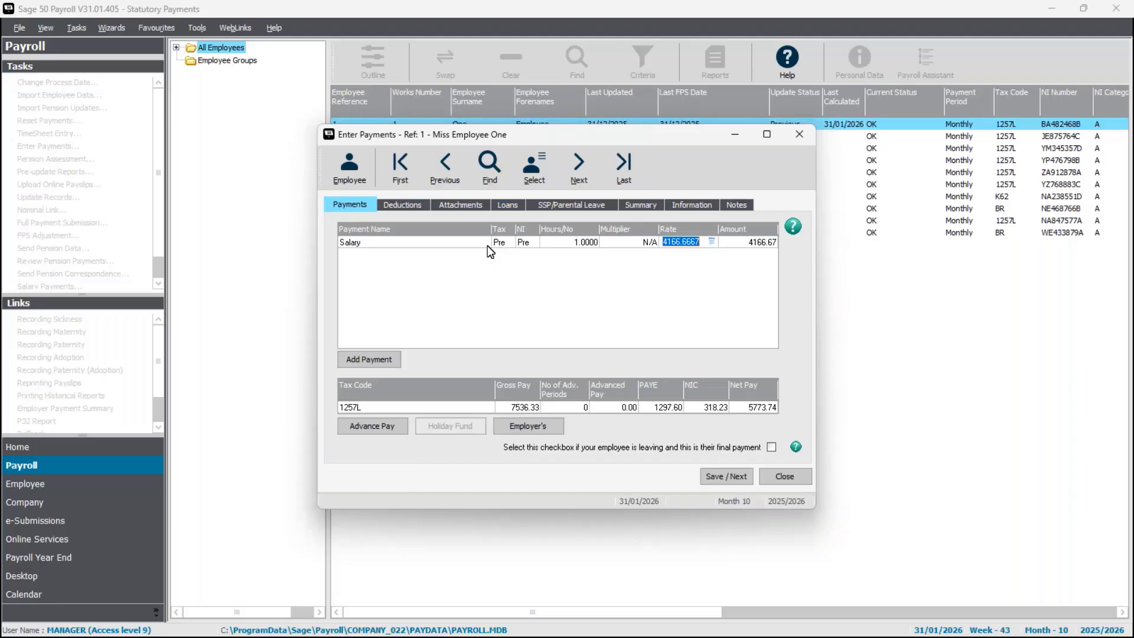
{"action": "left_click", "coordinate": [584, 240]}
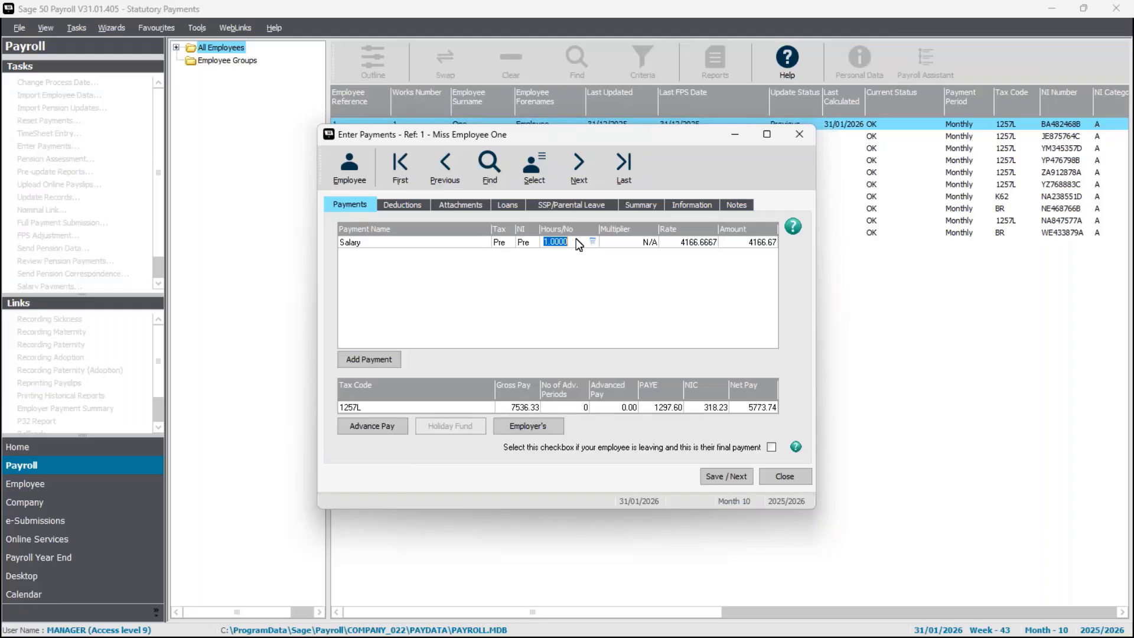
{"action": "left_click", "coordinate": [592, 242]}
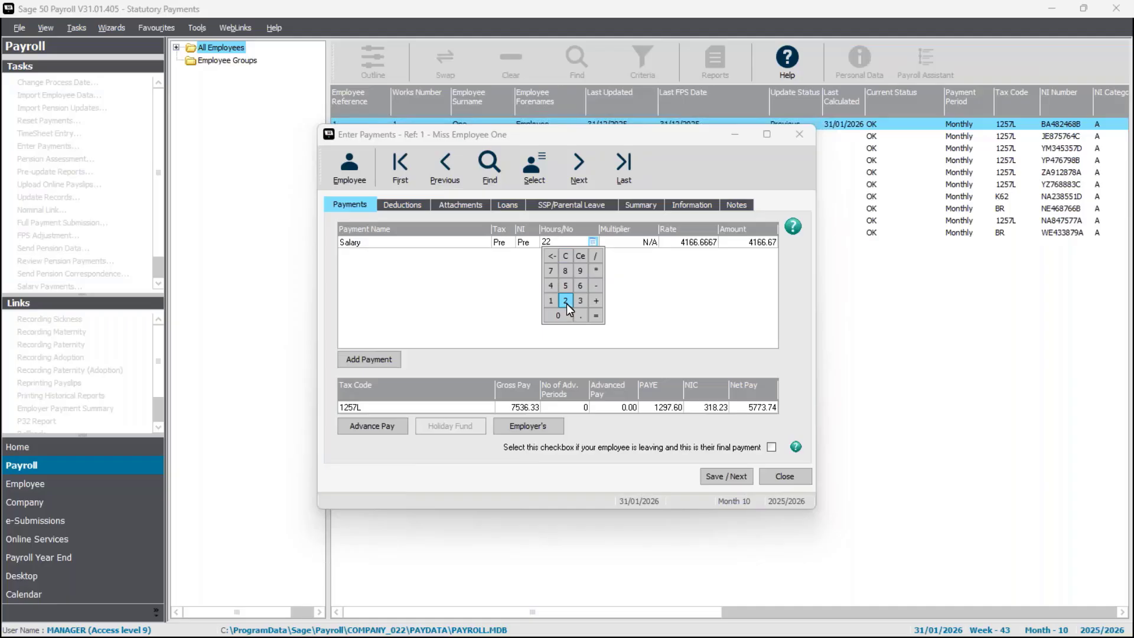
{"action": "left_click", "coordinate": [595, 318]}
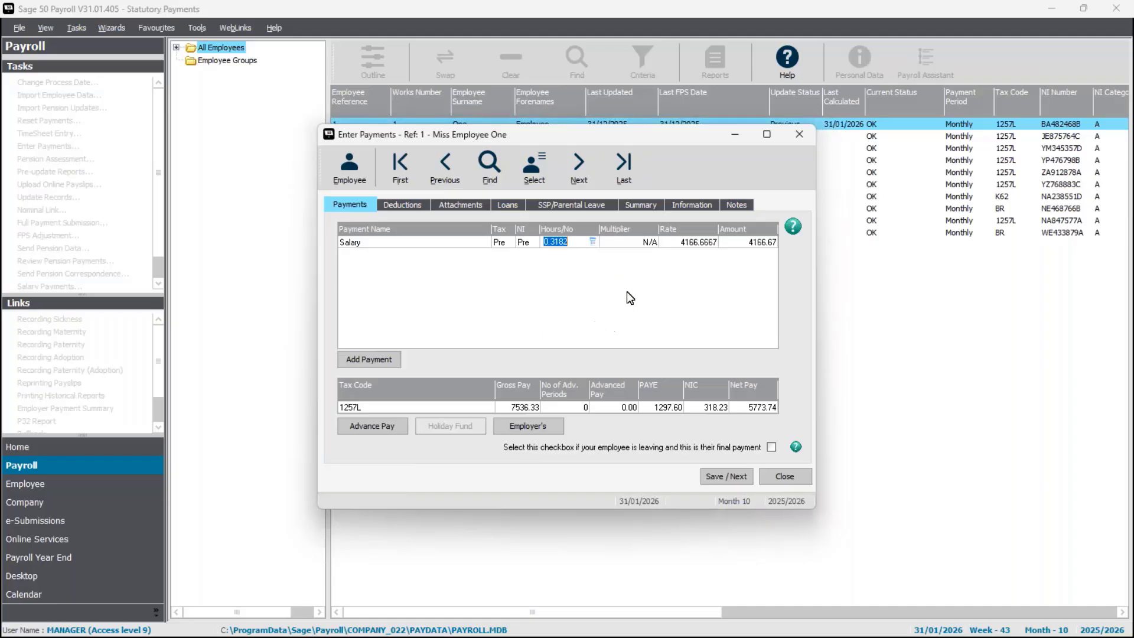
{"action": "left_click", "coordinate": [686, 240]}
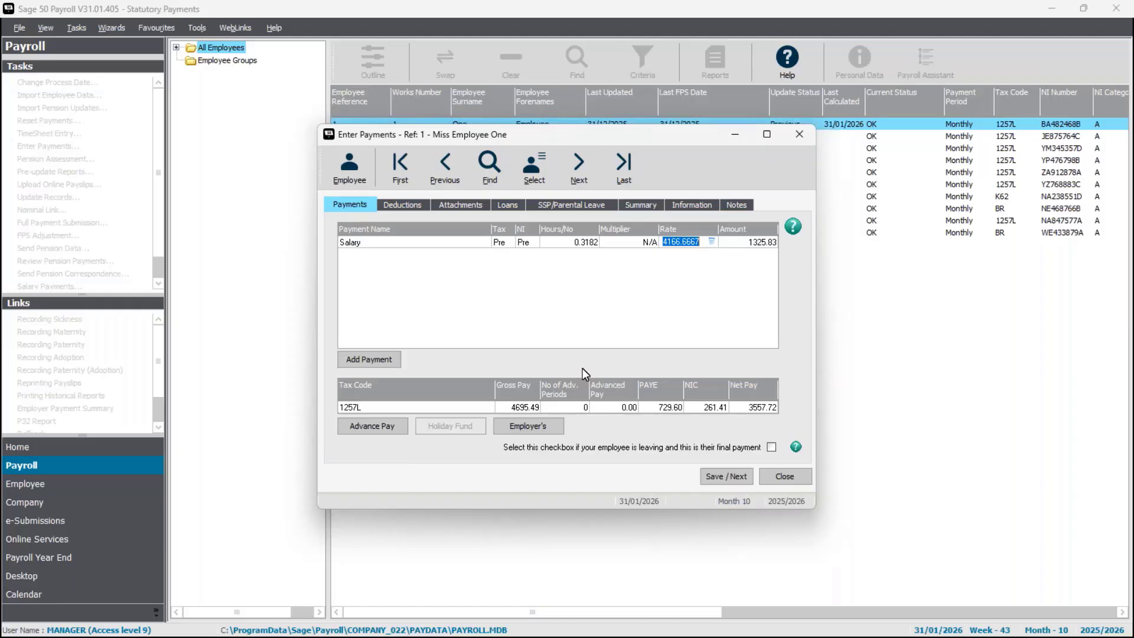
Review the employee's pension contribution history and open My Pension Scheme for editing
{"action": "left_click", "coordinate": [362, 182]}
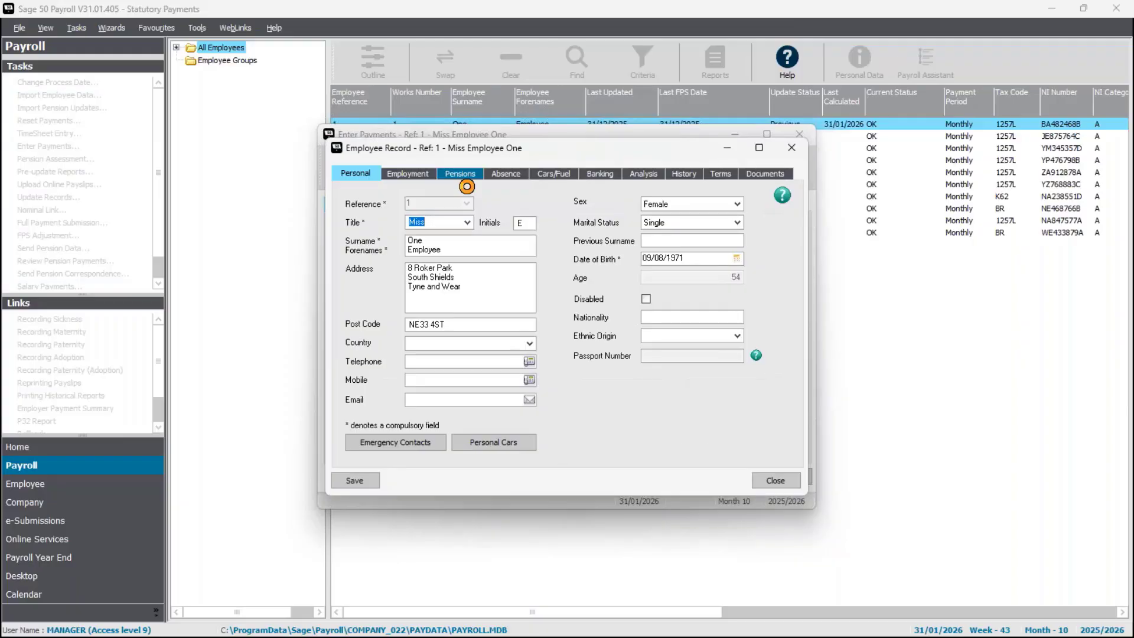
{"action": "left_click", "coordinate": [471, 175]}
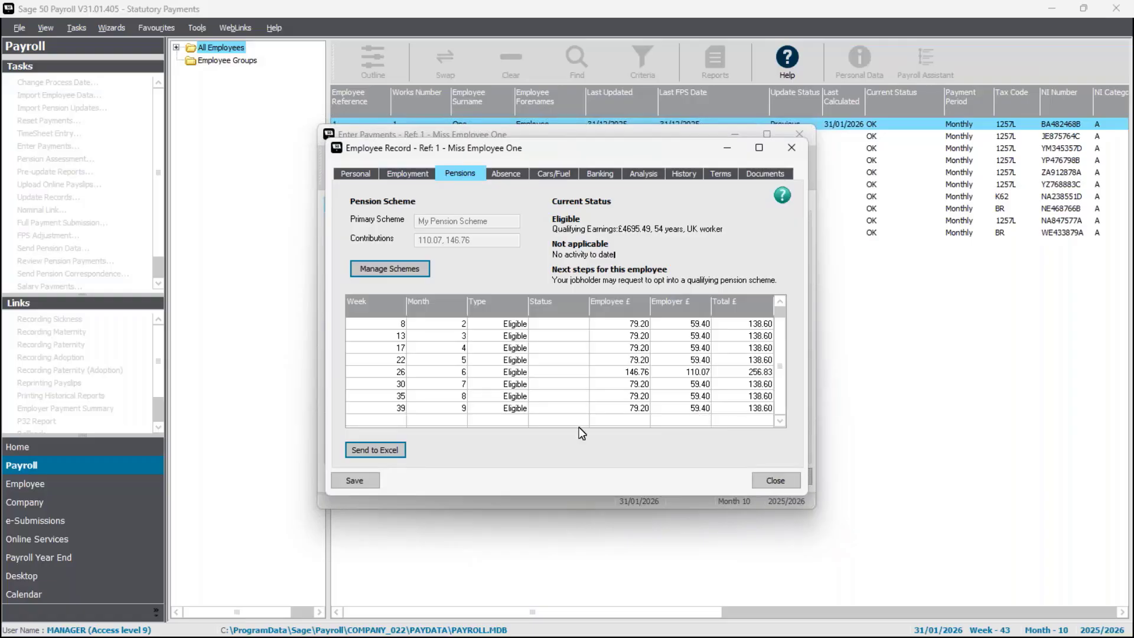
{"action": "left_click", "coordinate": [413, 270]}
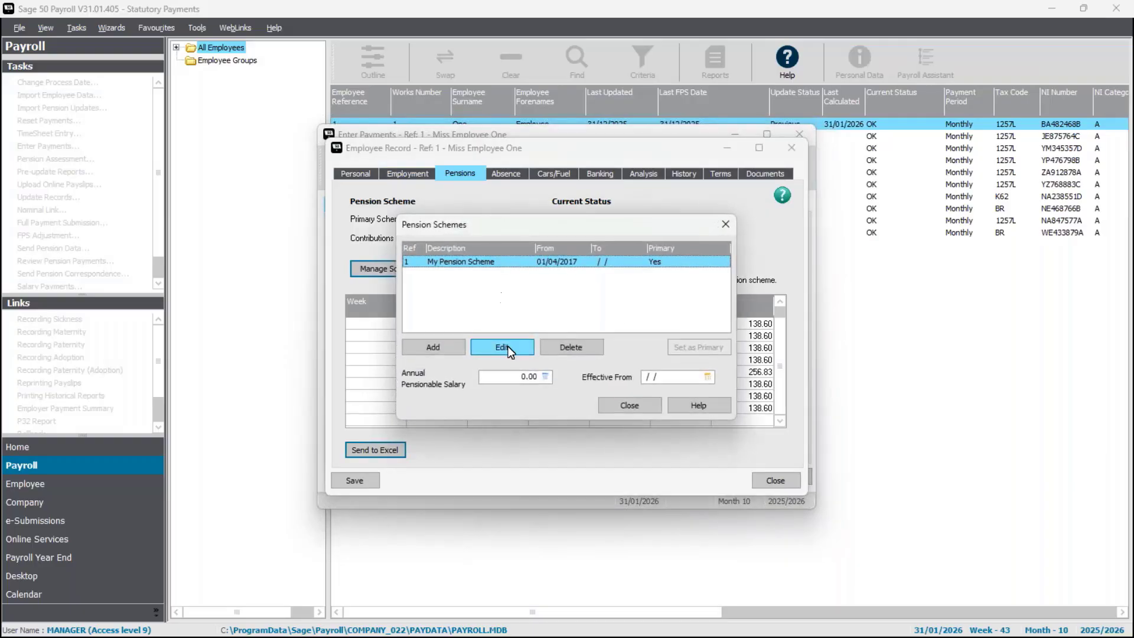
{"action": "left_click", "coordinate": [508, 347]}
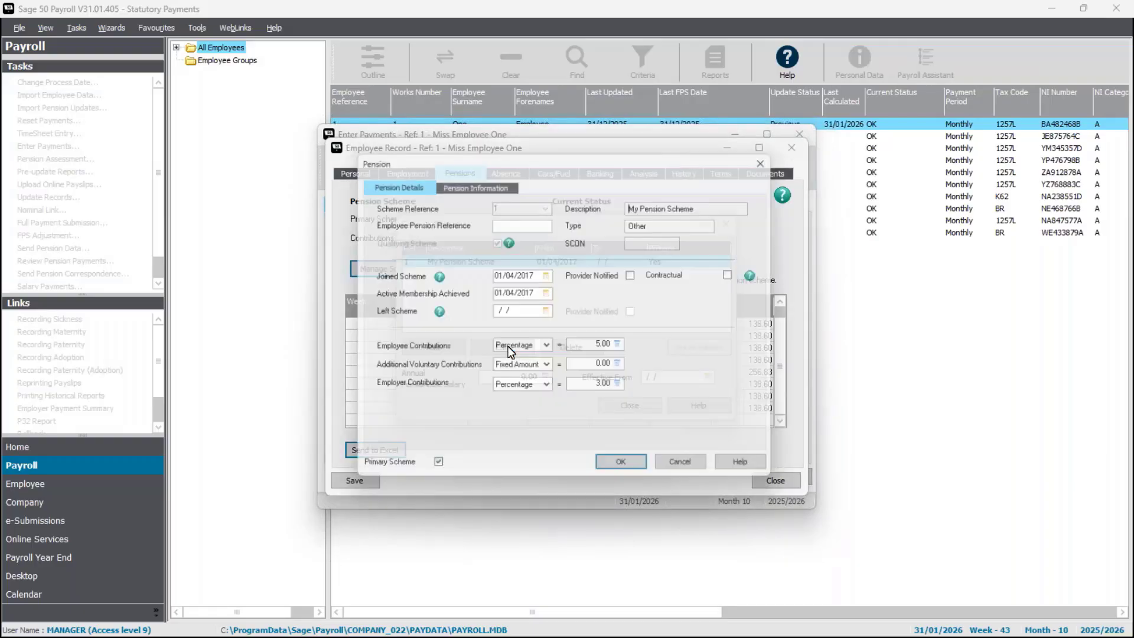
Change the scheme's employer contributions to a fixed amount of 59.40
{"action": "left_click", "coordinate": [538, 390]}
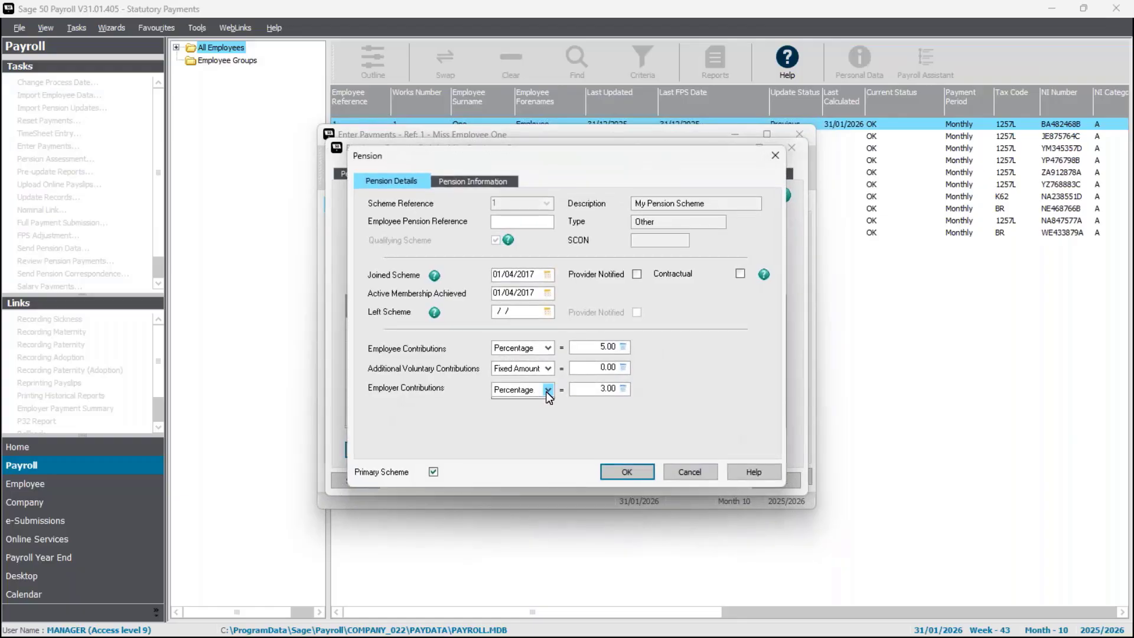
{"action": "left_click", "coordinate": [541, 411]}
{"action": "left_click", "coordinate": [599, 390]}
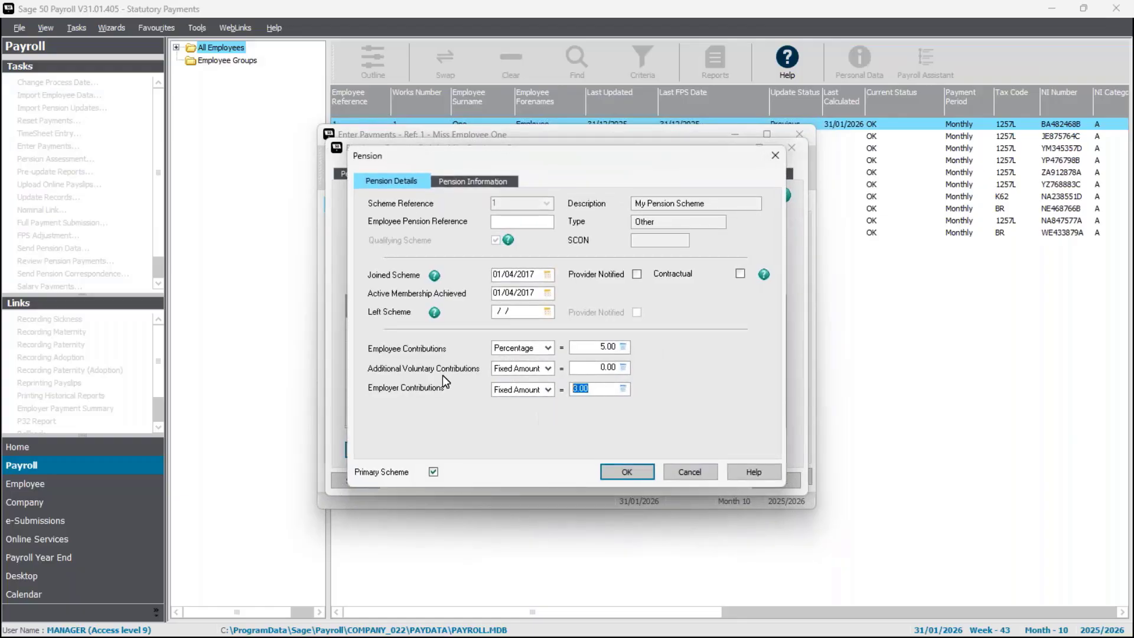
{"action": "type", "text": "9"}
{"action": "key", "text": "BackSpace"}
{"action": "type", "text": "593"}
{"action": "key", "text": "BackSpace"}
{"action": "type", "text": ".40"}
{"action": "left_click", "coordinate": [633, 478]}
Close the pension scheme list, save the employee record and return to the payment entry
{"action": "left_click", "coordinate": [652, 411]}
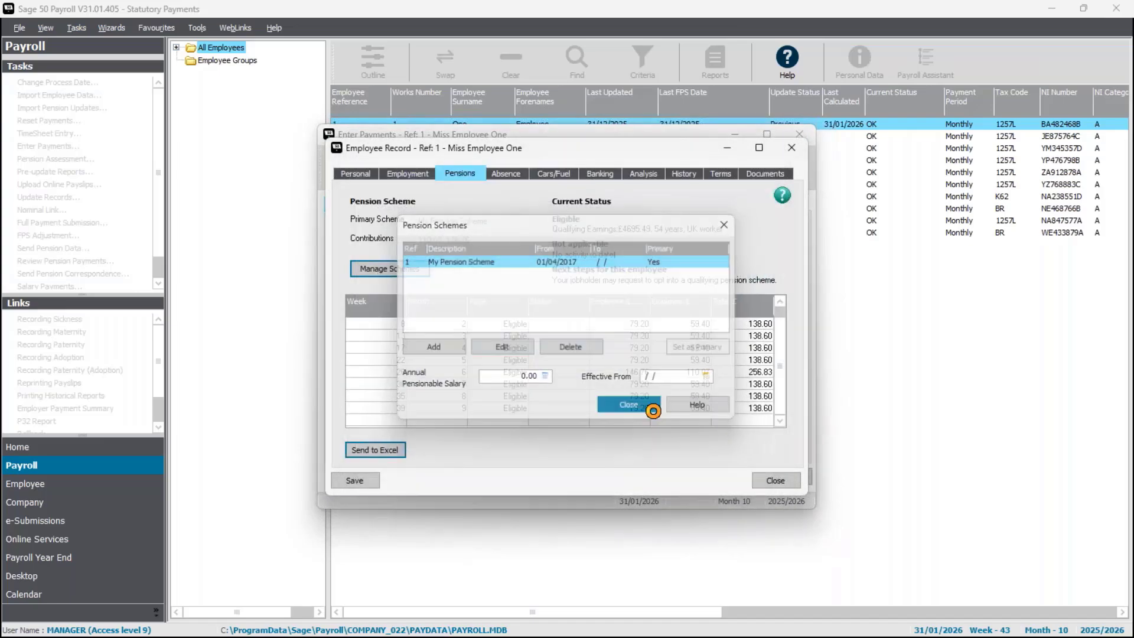
{"action": "left_click", "coordinate": [354, 480]}
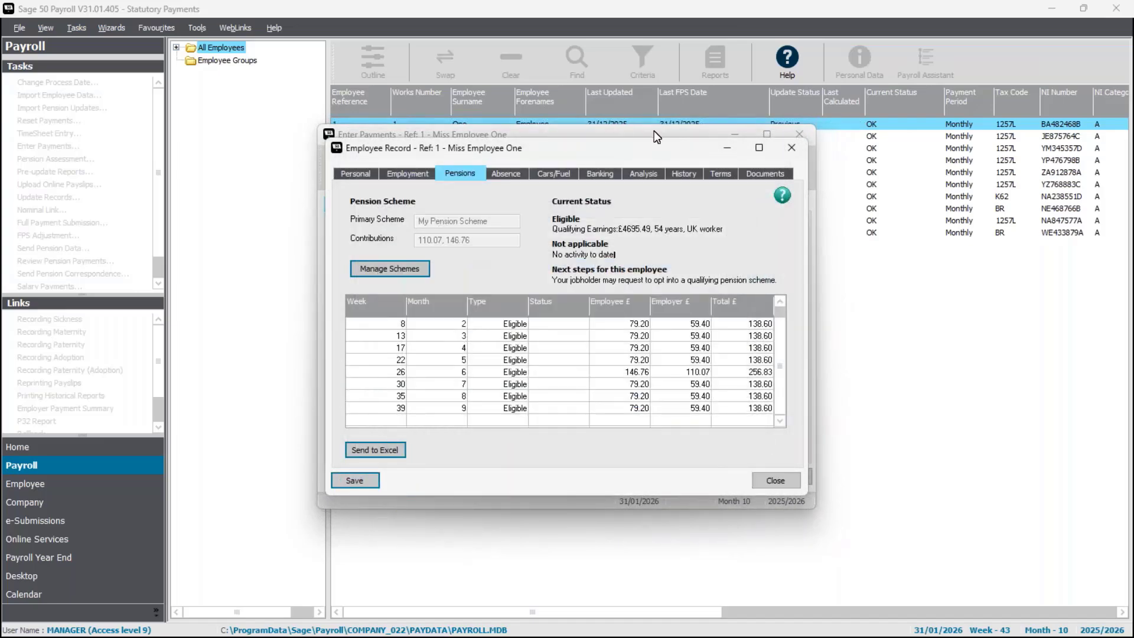
{"action": "left_click", "coordinate": [793, 147]}
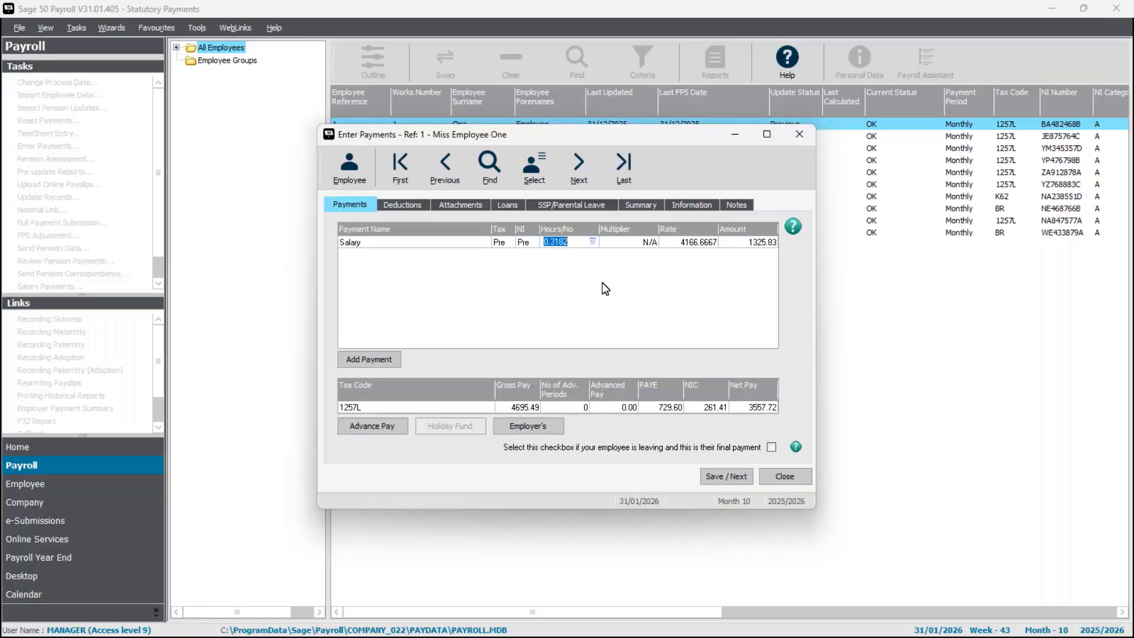
Save the employee's month 10 payment, acknowledging the pension contribution notice
{"action": "left_click", "coordinate": [726, 475]}
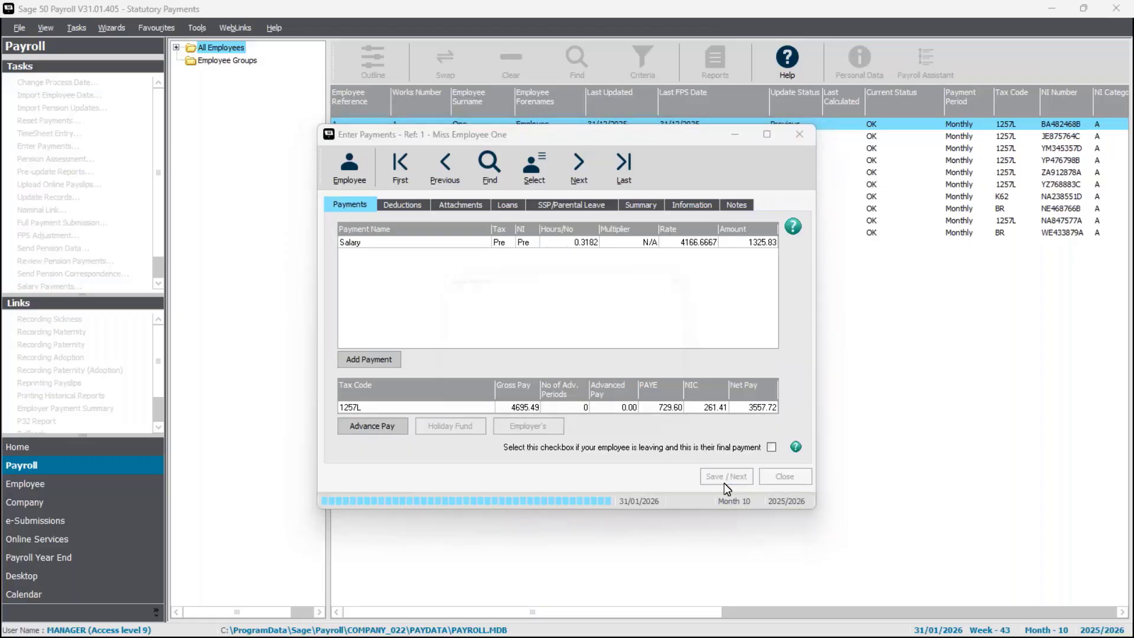
{"action": "left_click", "coordinate": [677, 398]}
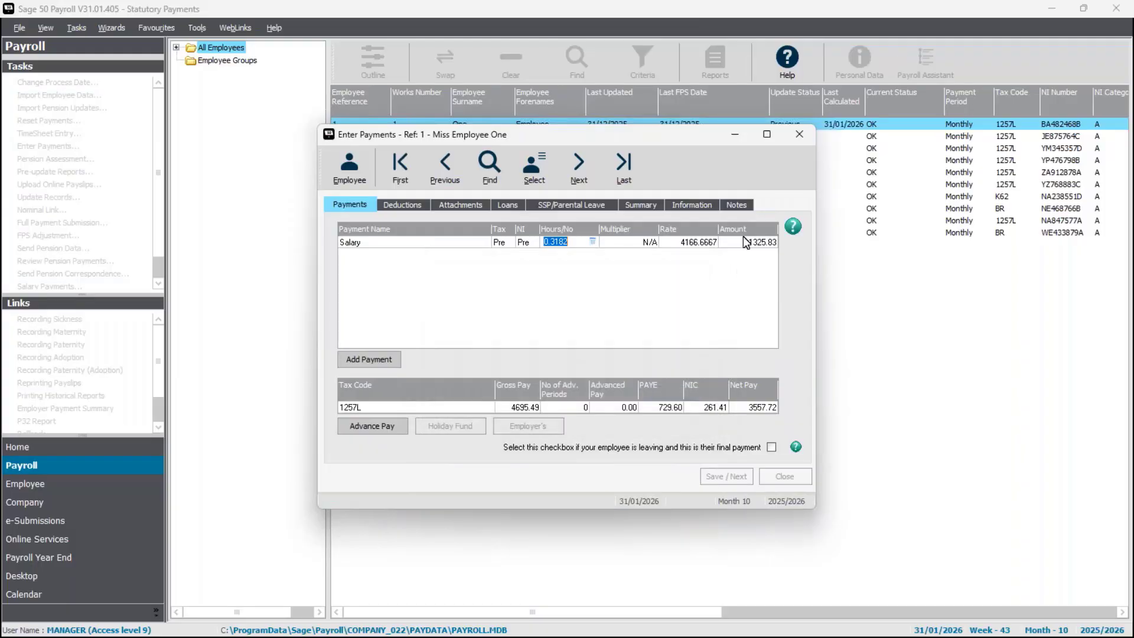
{"action": "left_click", "coordinate": [671, 397]}
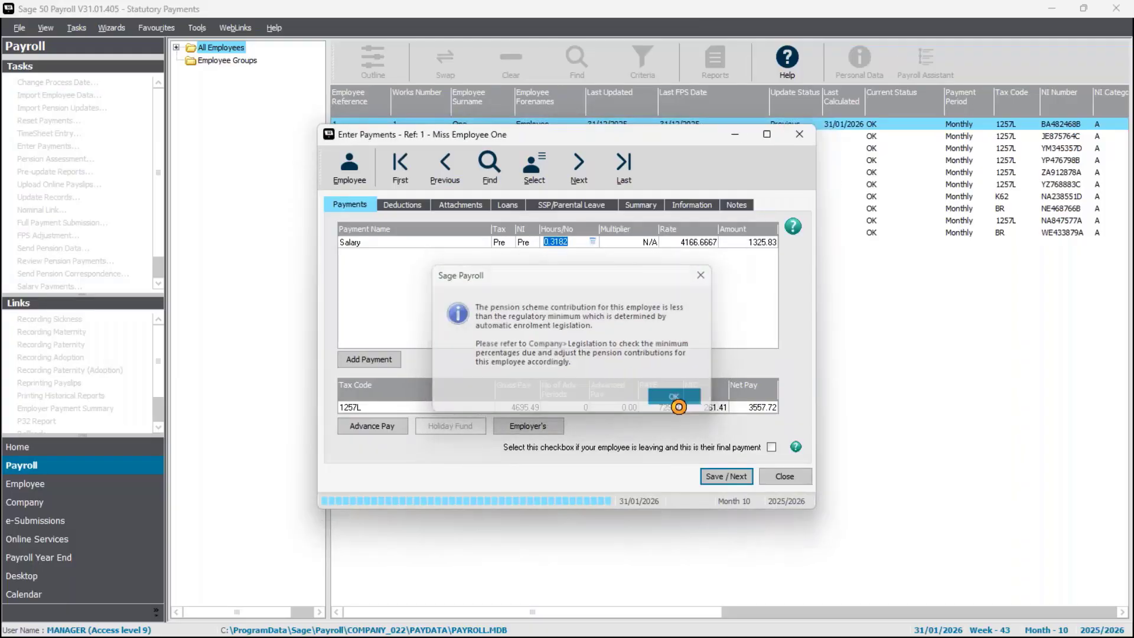
Select all employees and update their payroll records for month 10, completing the Update Records Wizard
{"action": "left_click", "coordinate": [515, 57]}
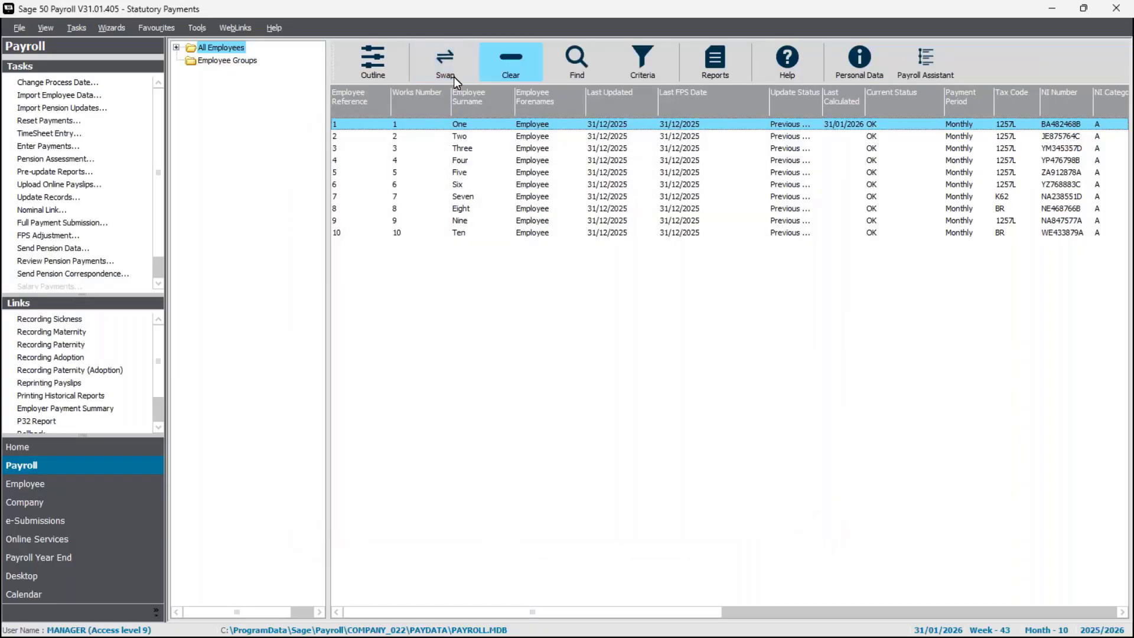
{"action": "left_click", "coordinate": [454, 76]}
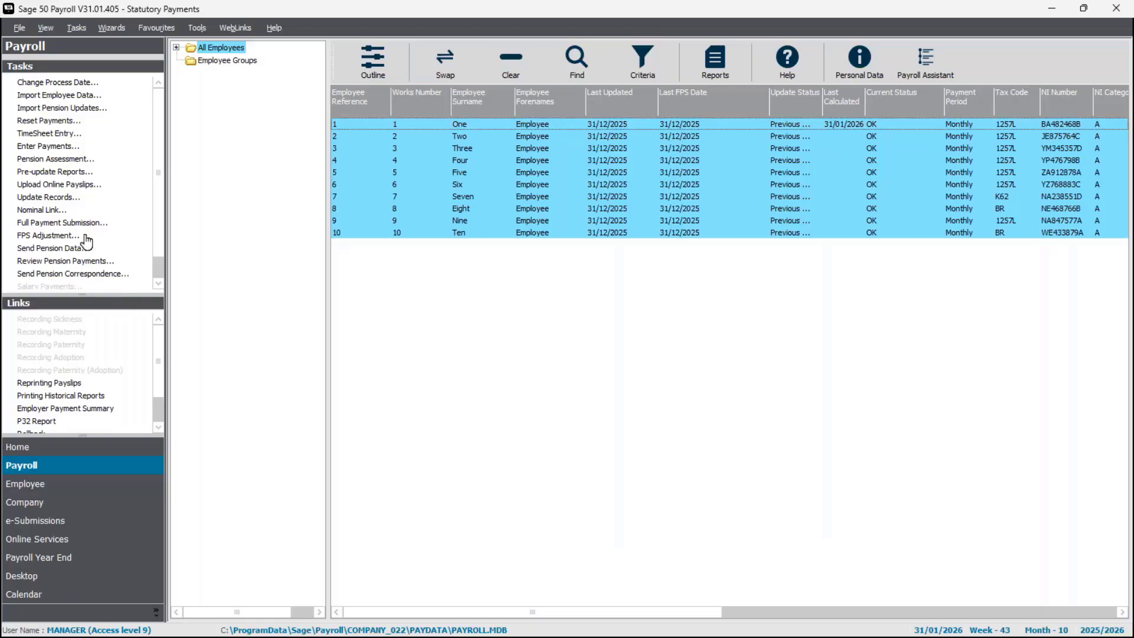
{"action": "left_click", "coordinate": [52, 200]}
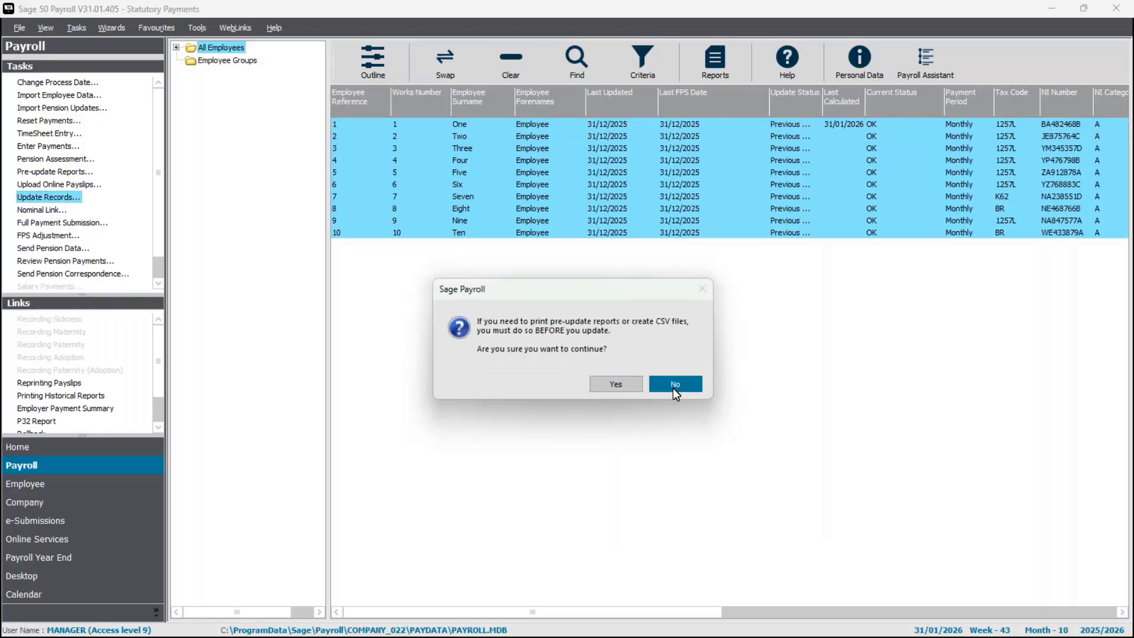
{"action": "left_click", "coordinate": [674, 385]}
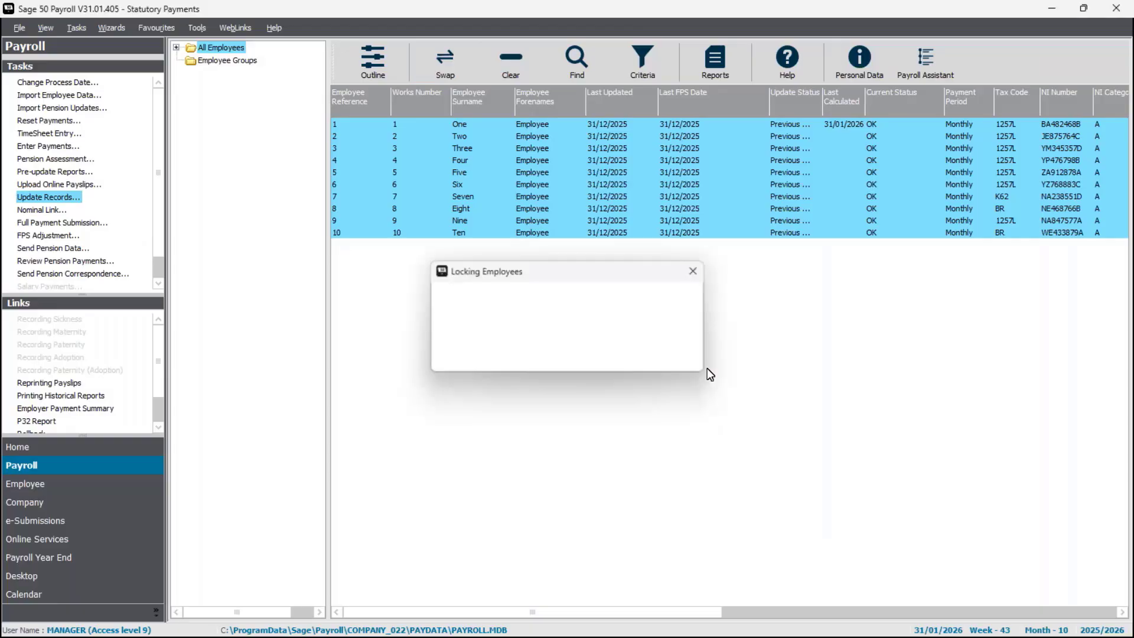
{"action": "left_click", "coordinate": [618, 386]}
{"action": "left_click", "coordinate": [690, 435]}
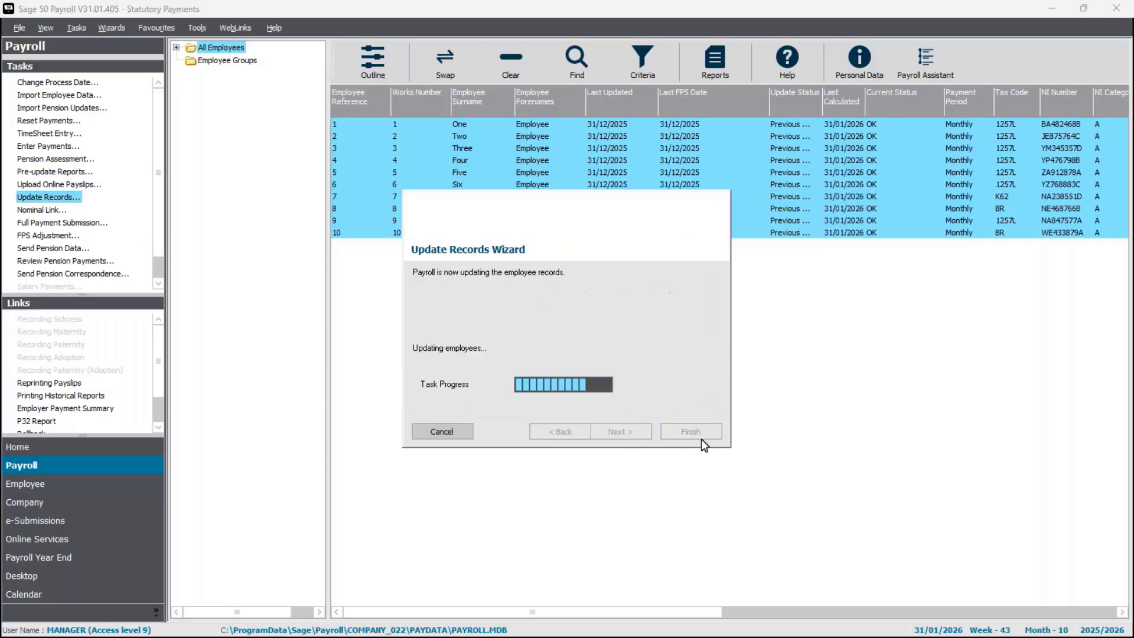
Submit the Full Payment Submission for all employees, acknowledging that HMRC will not receive it
{"action": "left_click", "coordinate": [66, 223]}
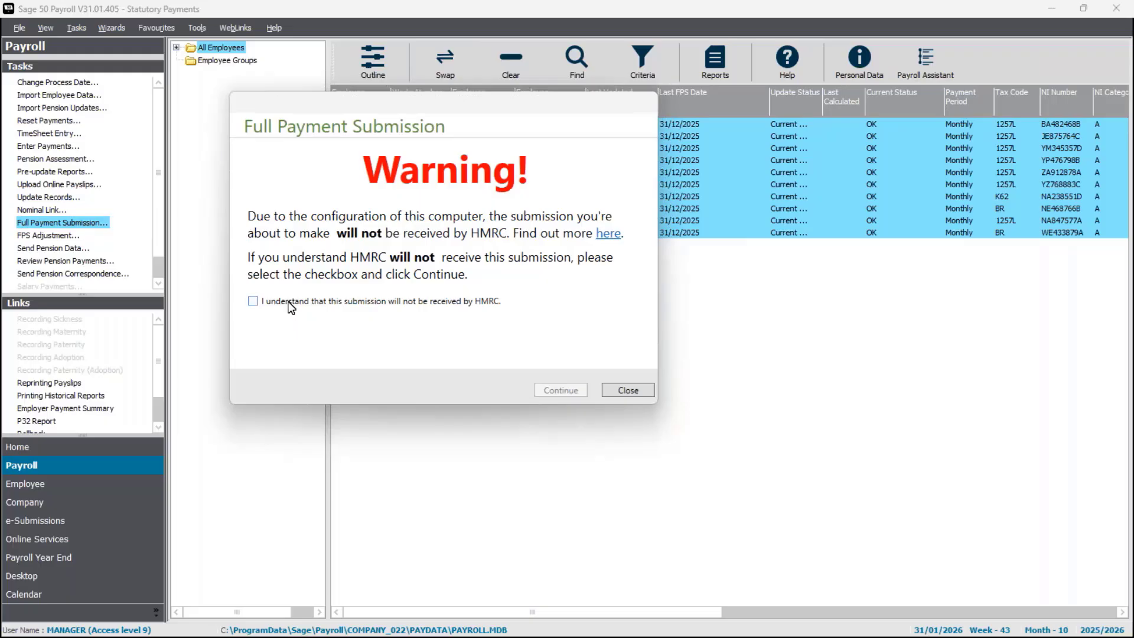
{"action": "left_click", "coordinate": [291, 304]}
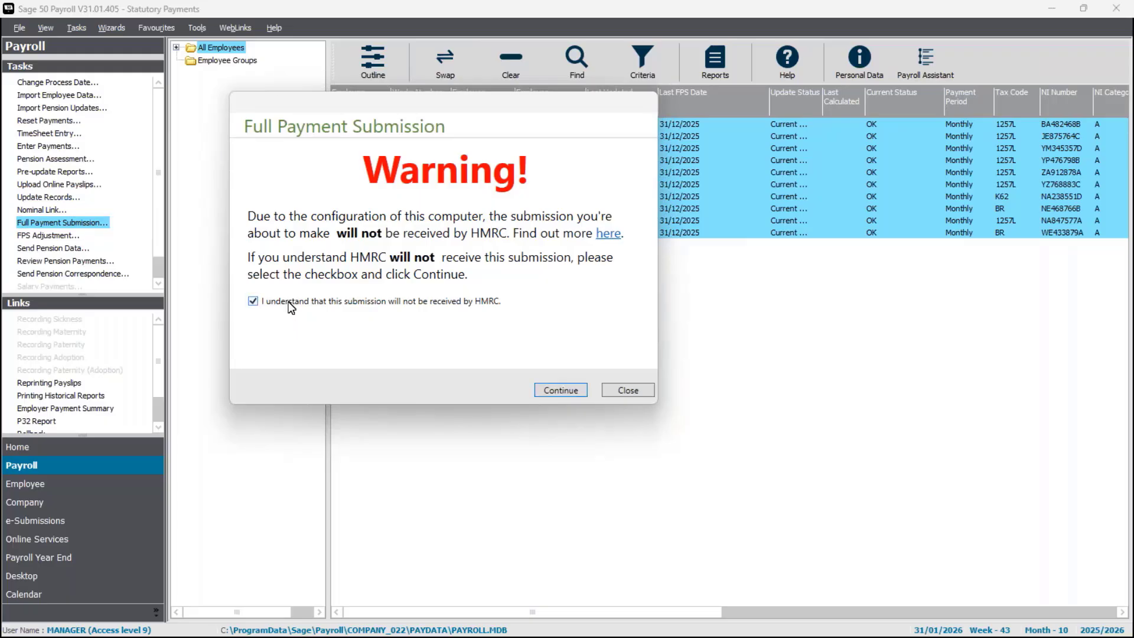
{"action": "left_click", "coordinate": [558, 391]}
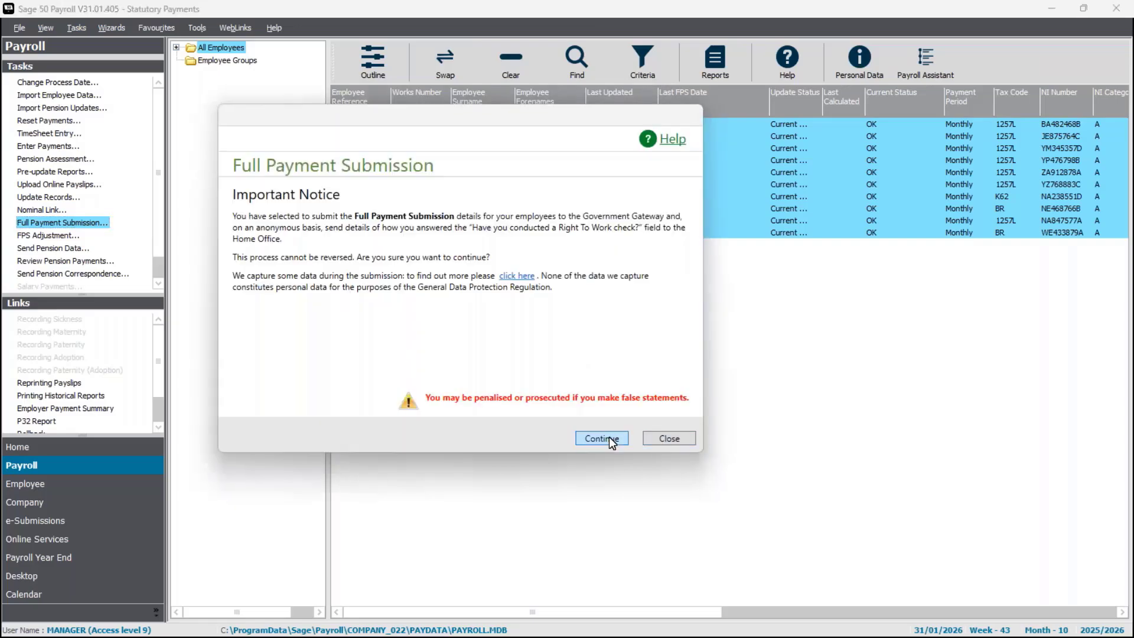
{"action": "left_click", "coordinate": [610, 442]}
{"action": "left_click", "coordinate": [610, 441]}
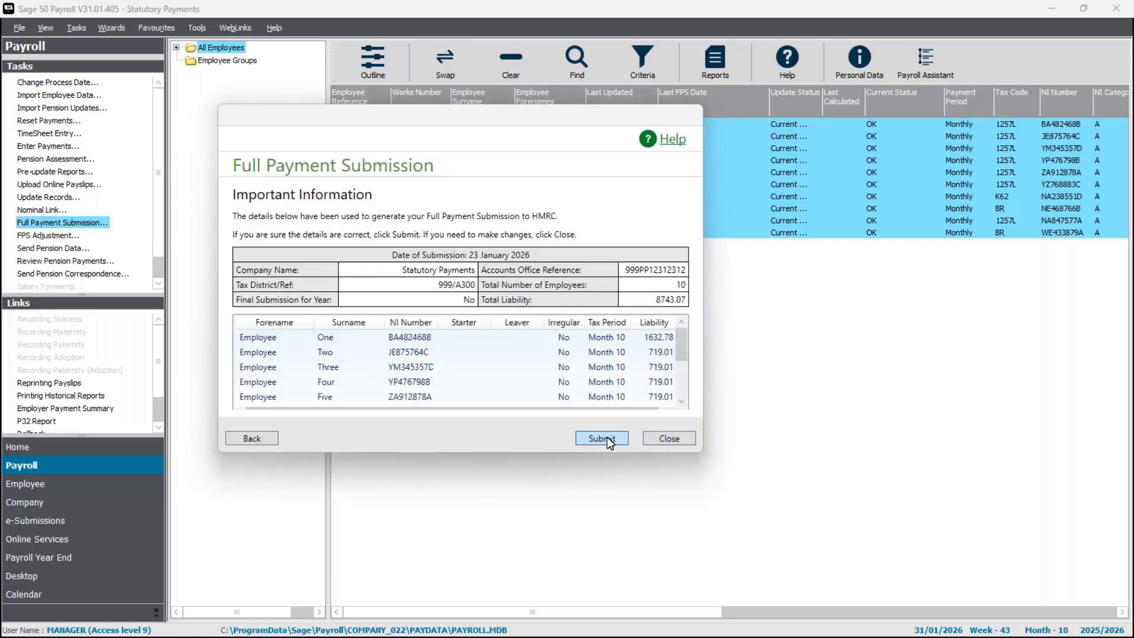
{"action": "left_click", "coordinate": [609, 442]}
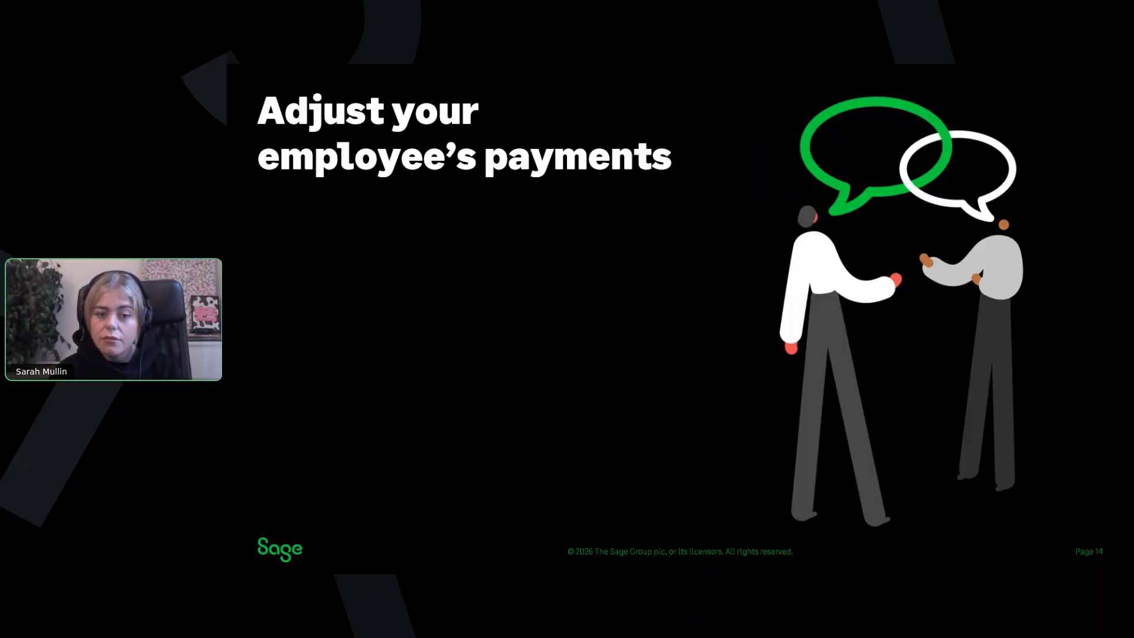
{"action": "key", "text": "Right"}
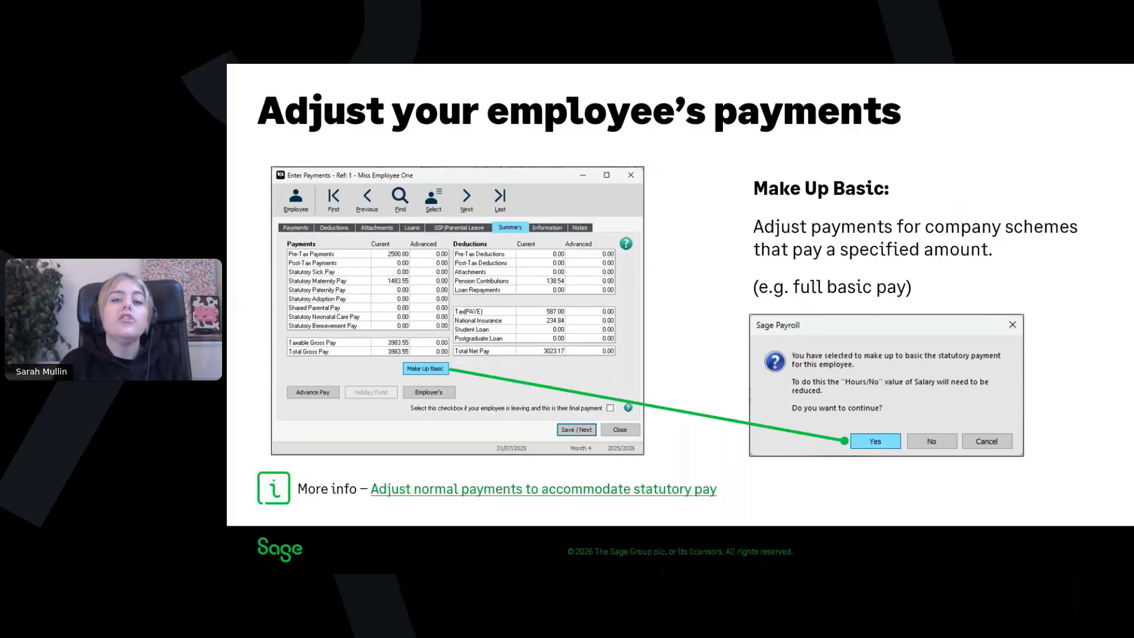
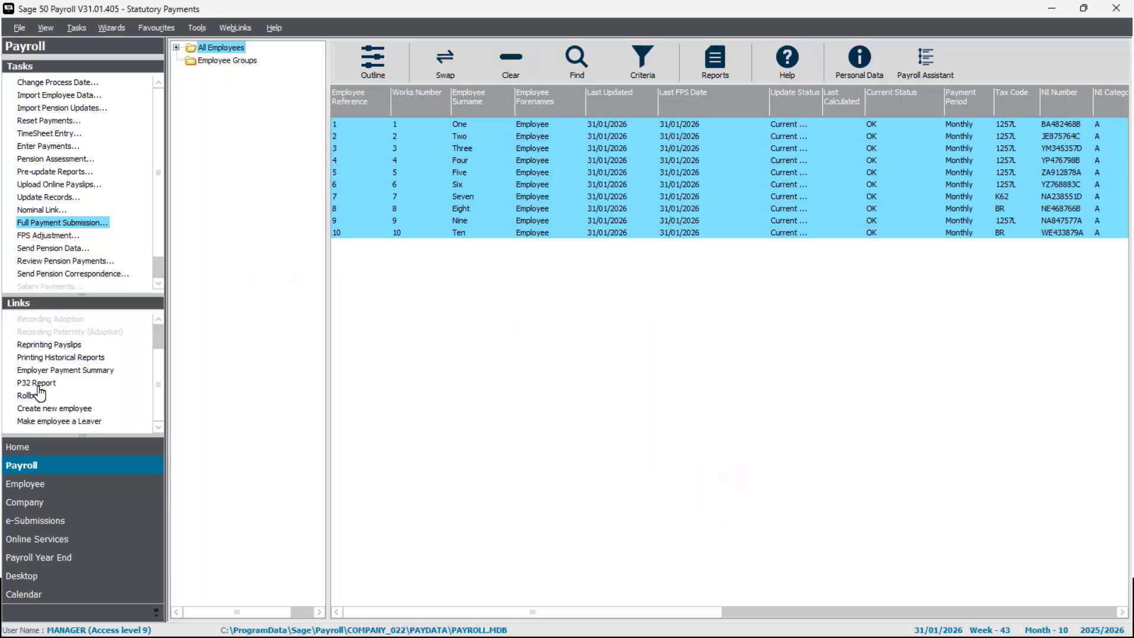
Preview the P32 Employer Payment Record for tax month 10
{"action": "left_click", "coordinate": [36, 383]}
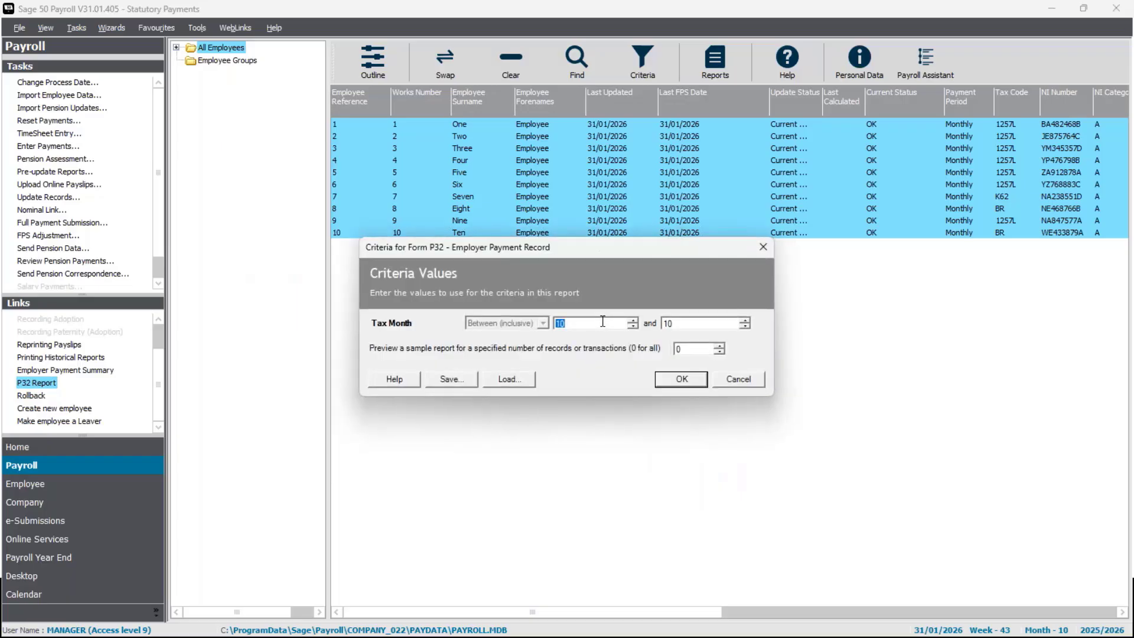
{"action": "left_click", "coordinate": [670, 380]}
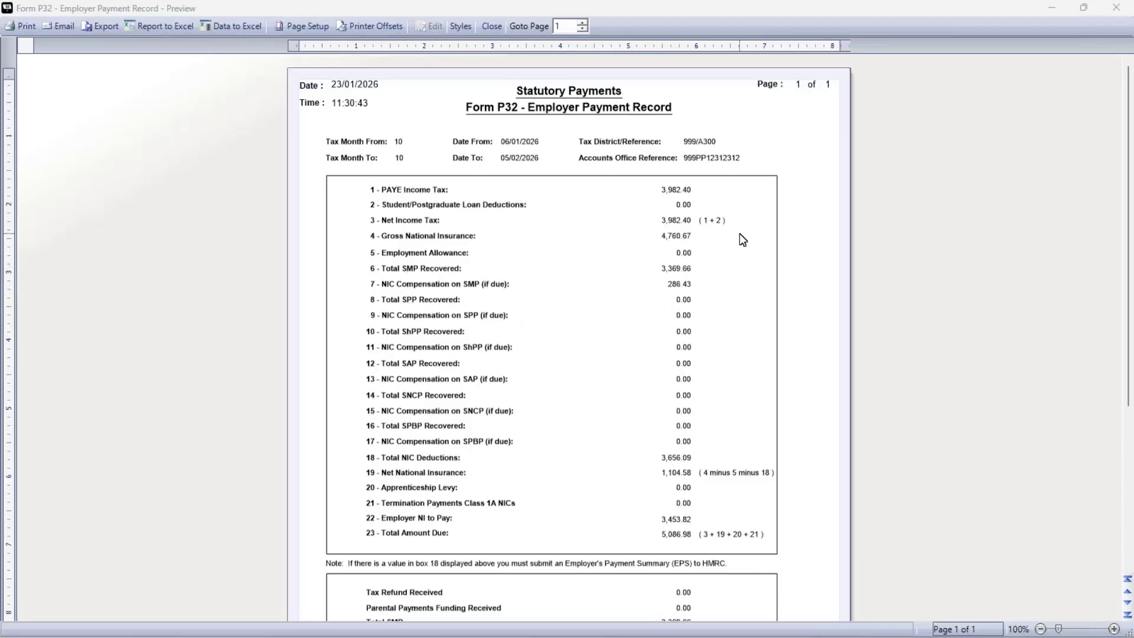
Review the whole P32 Employer Payment Record, including the statutory payment totals, and close the preview
{"action": "scroll", "coordinate": [697, 298], "scroll_direction": "down", "scroll_amount": 5}
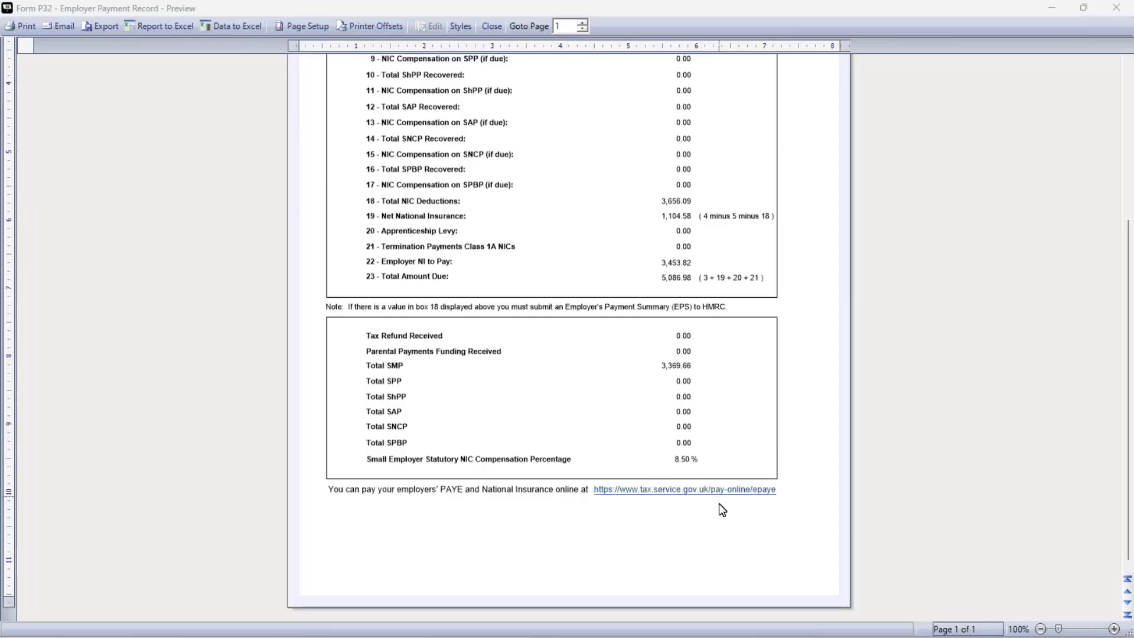
{"action": "scroll", "coordinate": [680, 507], "scroll_direction": "up", "scroll_amount": 5}
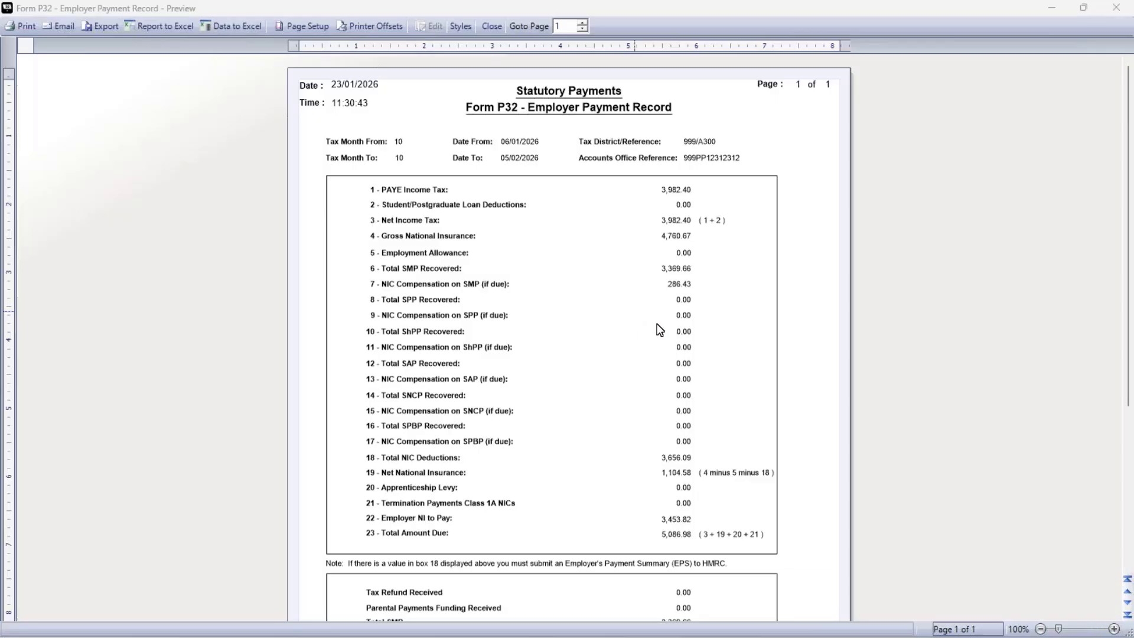
{"action": "left_click", "coordinate": [1116, 7]}
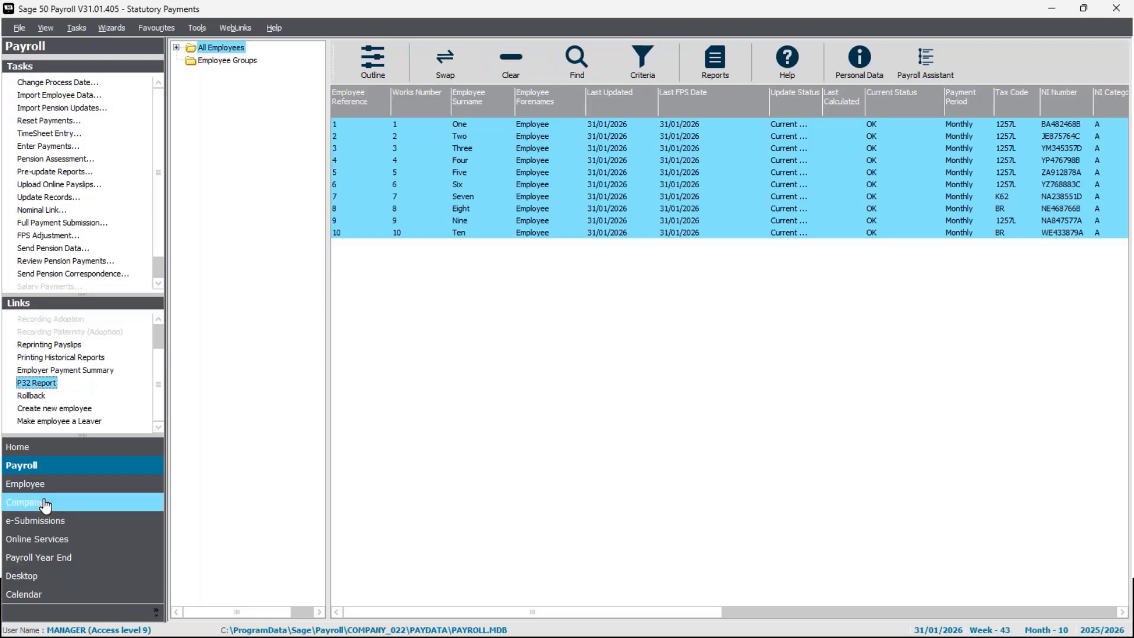
Prepare an Employer Payment Summary for tax month 10 that adjusts the payment to HMRC, keeping the proposed statutory recovery, CIS and Apprenticeship Levy values
{"action": "left_click", "coordinate": [48, 525]}
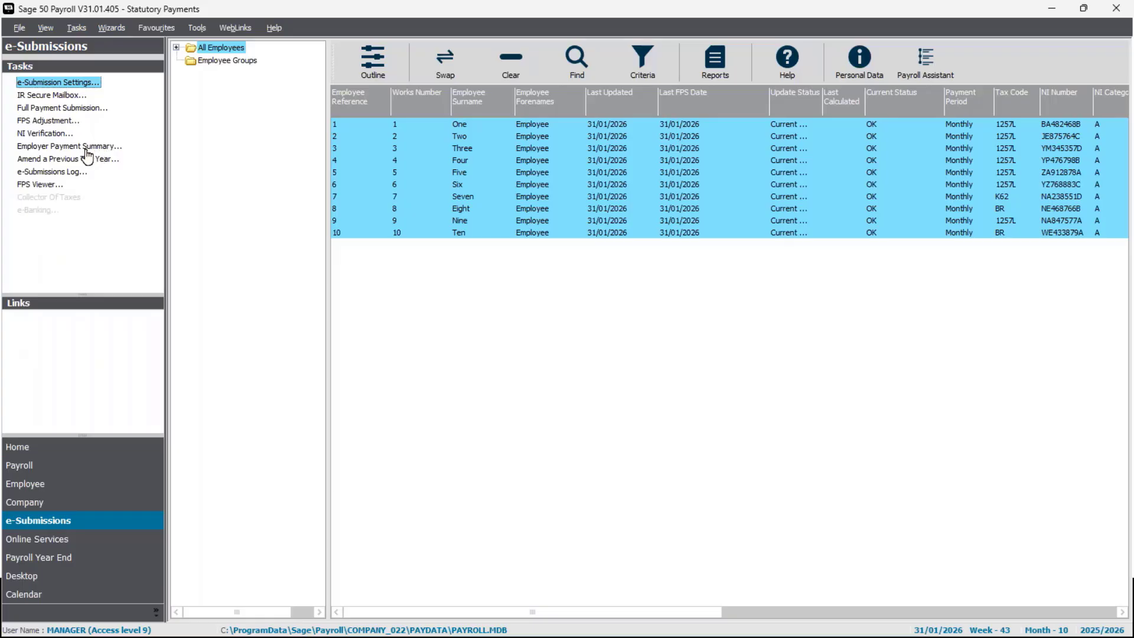
{"action": "left_click", "coordinate": [89, 146]}
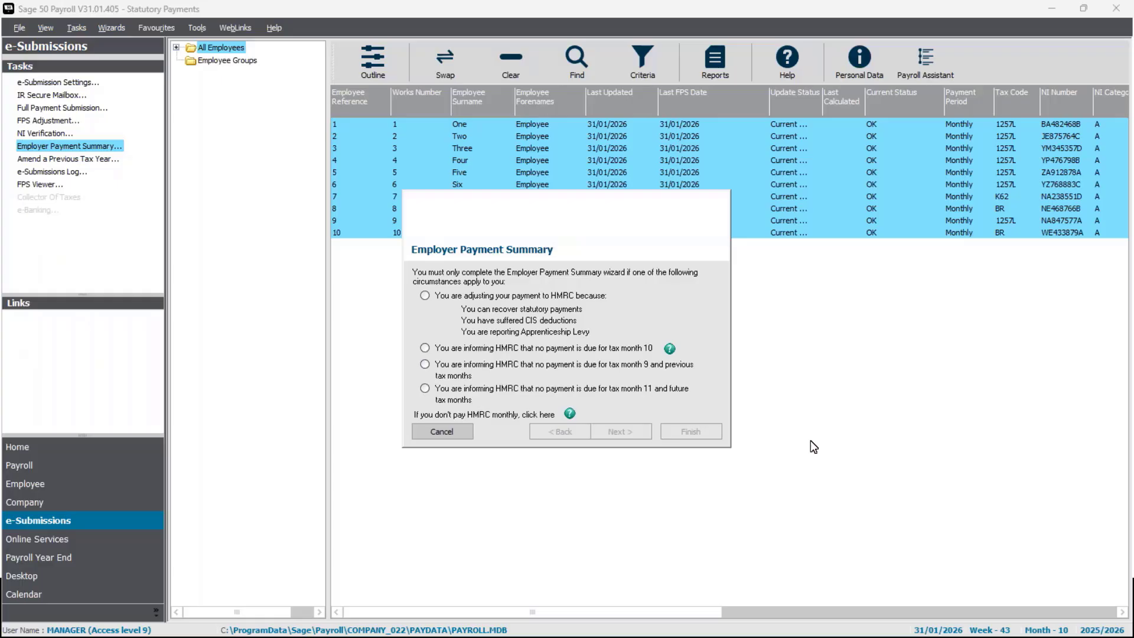
{"action": "left_click", "coordinate": [424, 295]}
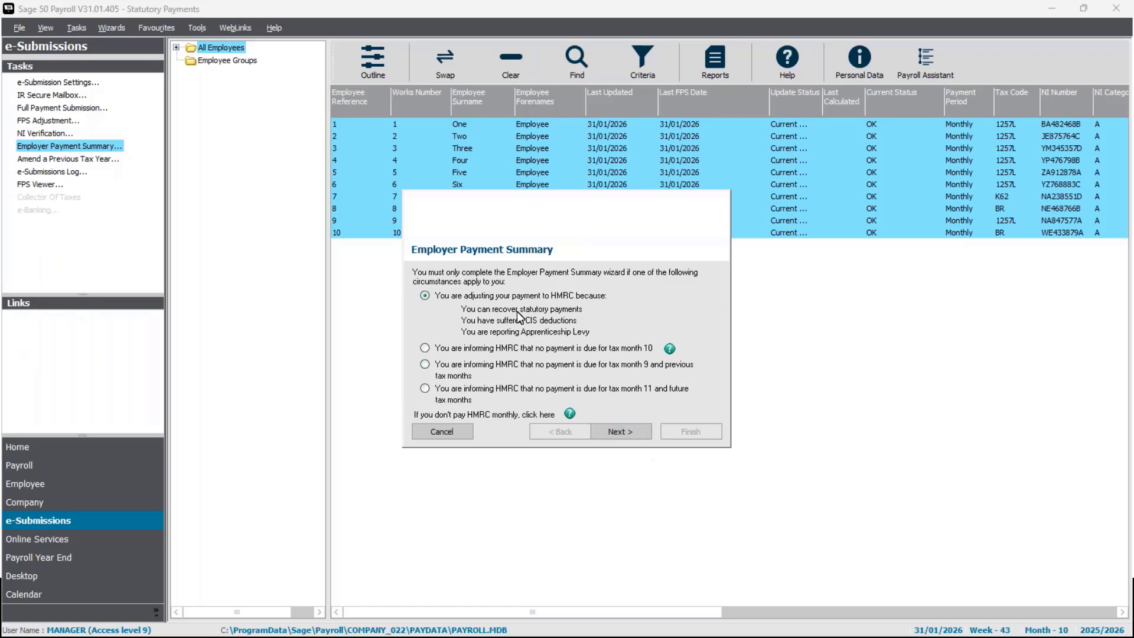
{"action": "left_click", "coordinate": [622, 437]}
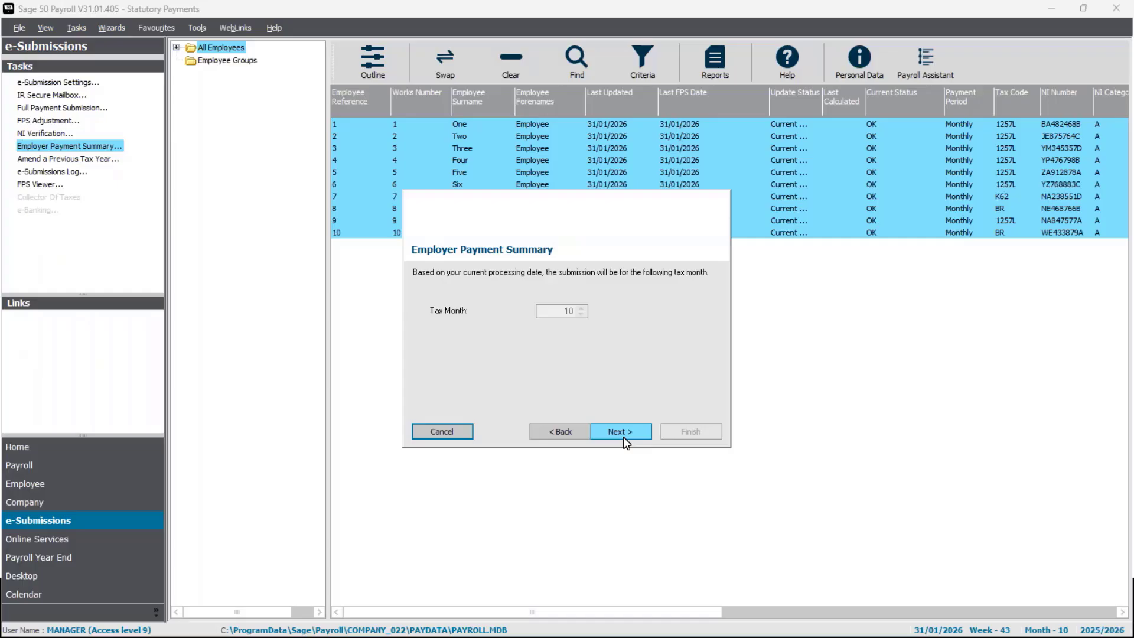
{"action": "left_click", "coordinate": [622, 437]}
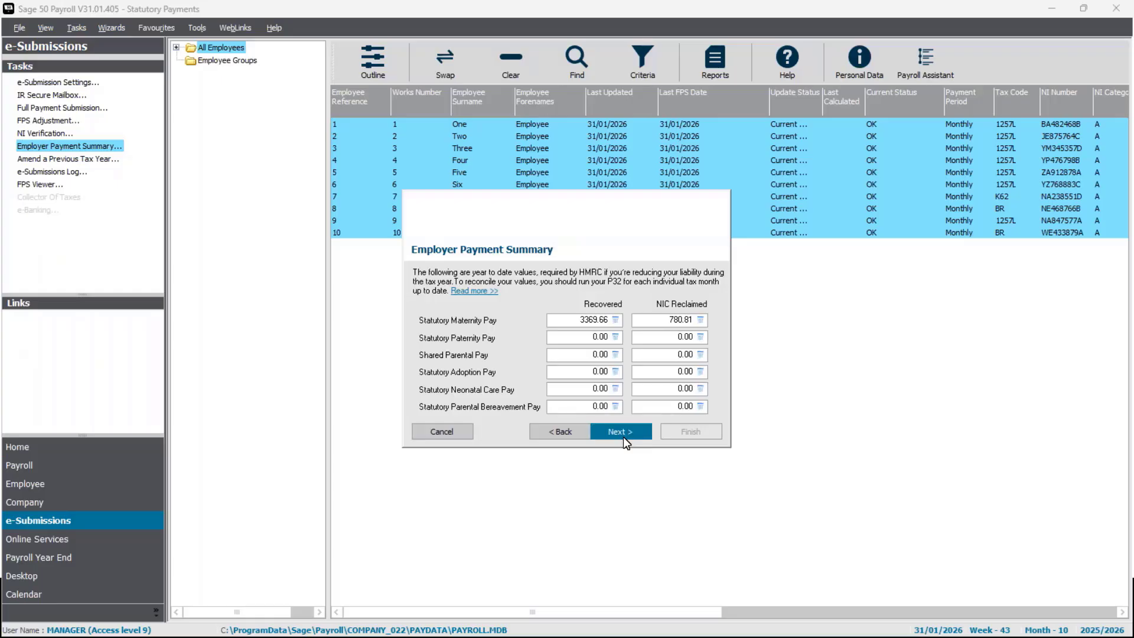
{"action": "left_click", "coordinate": [623, 437]}
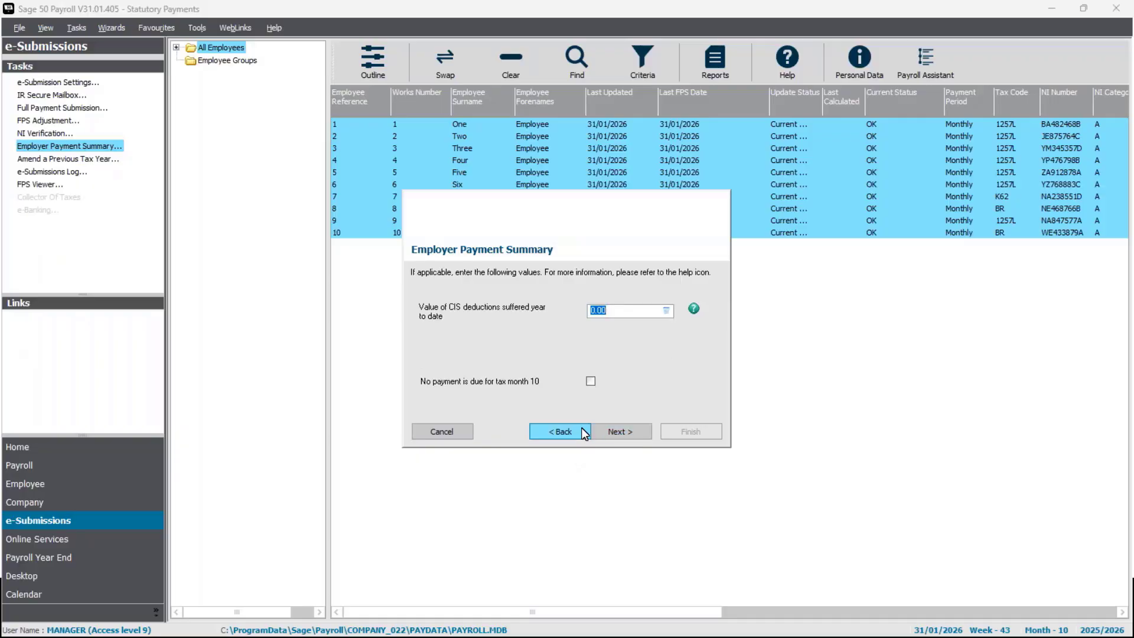
{"action": "left_click", "coordinate": [632, 433]}
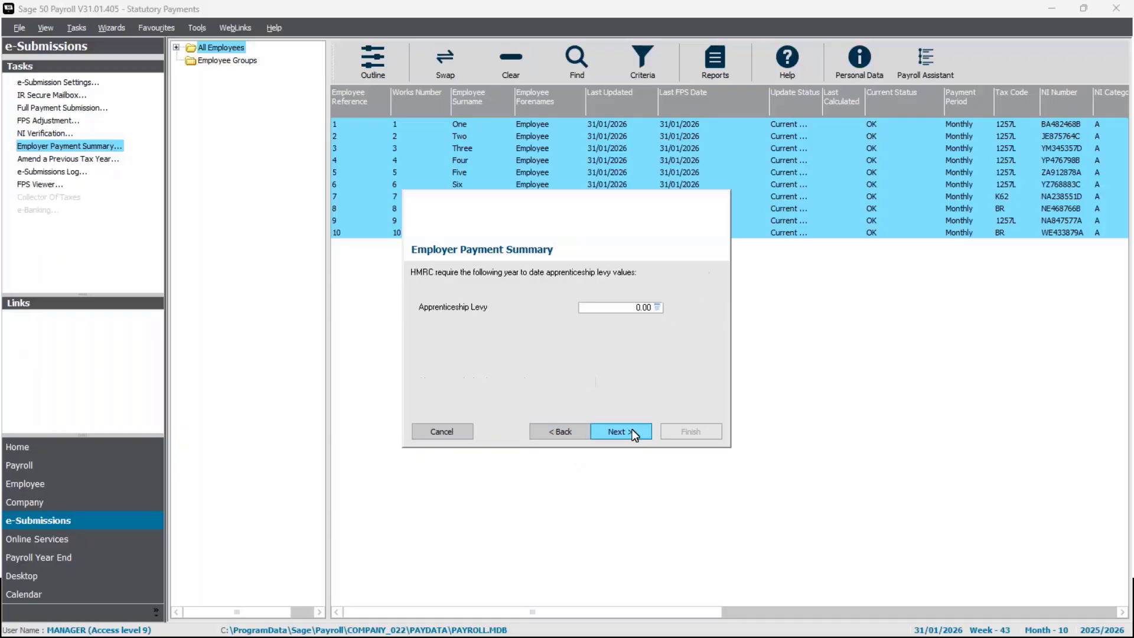
{"action": "left_click", "coordinate": [634, 435]}
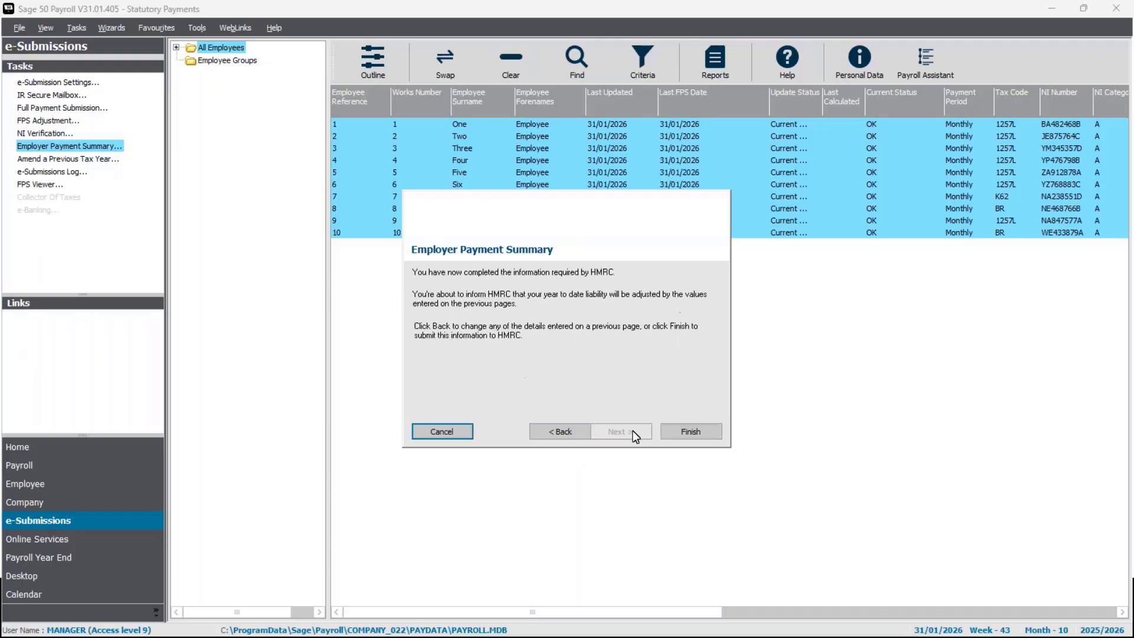
Submit the Employer Payment Summary, acknowledging that HMRC will not receive it and accepting the gateway and company details, and close the wizard
{"action": "left_click", "coordinate": [712, 434]}
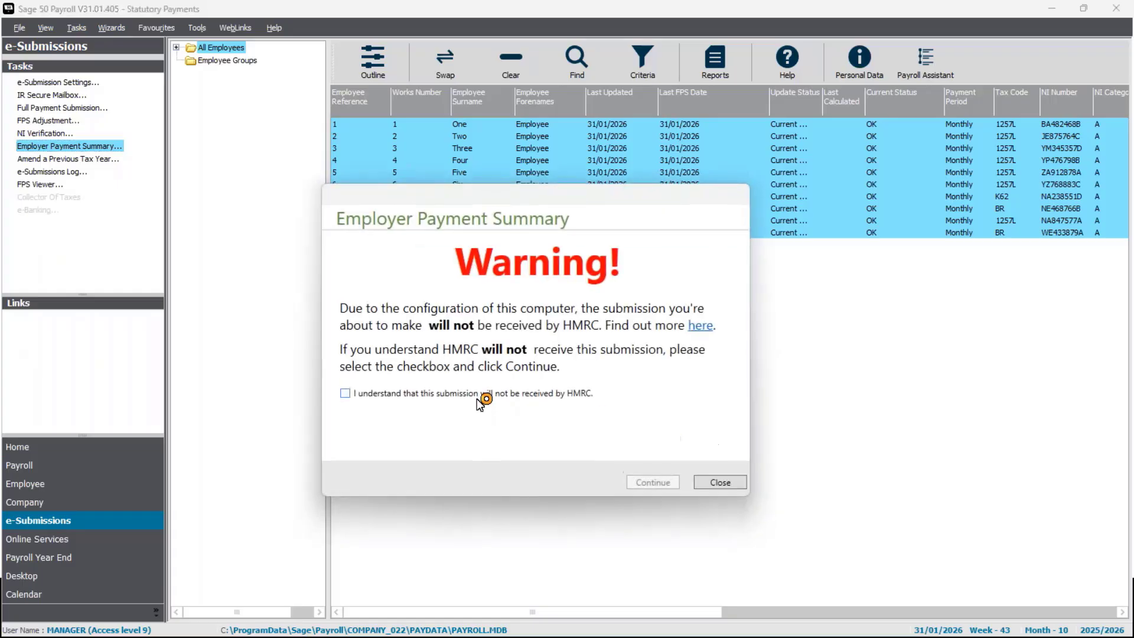
{"action": "left_click", "coordinate": [477, 399]}
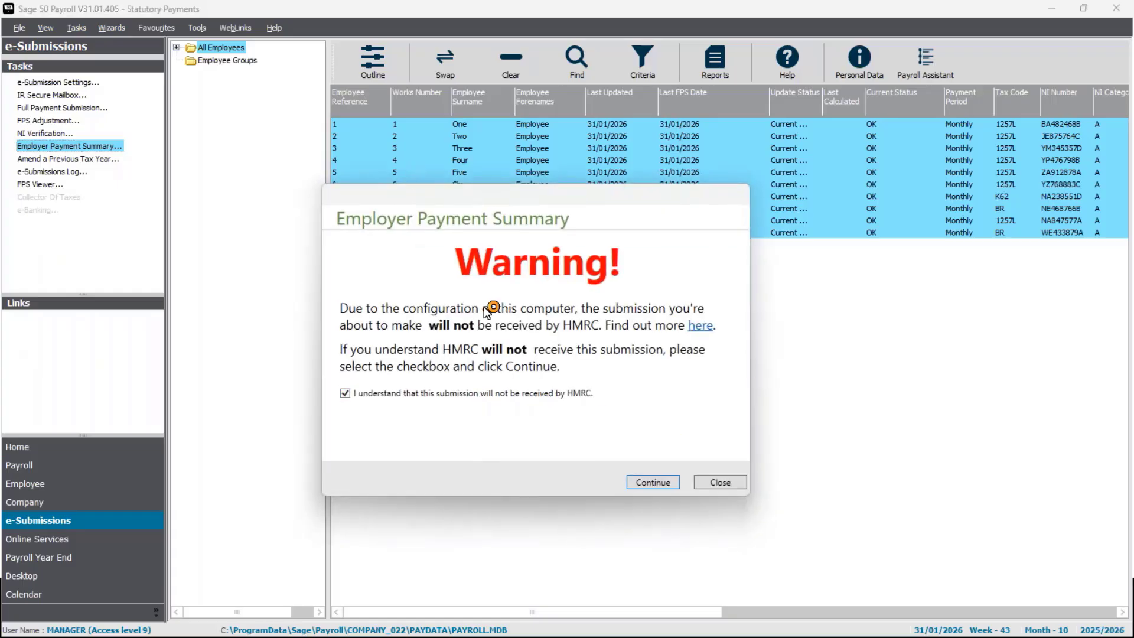
{"action": "left_click", "coordinate": [644, 481]}
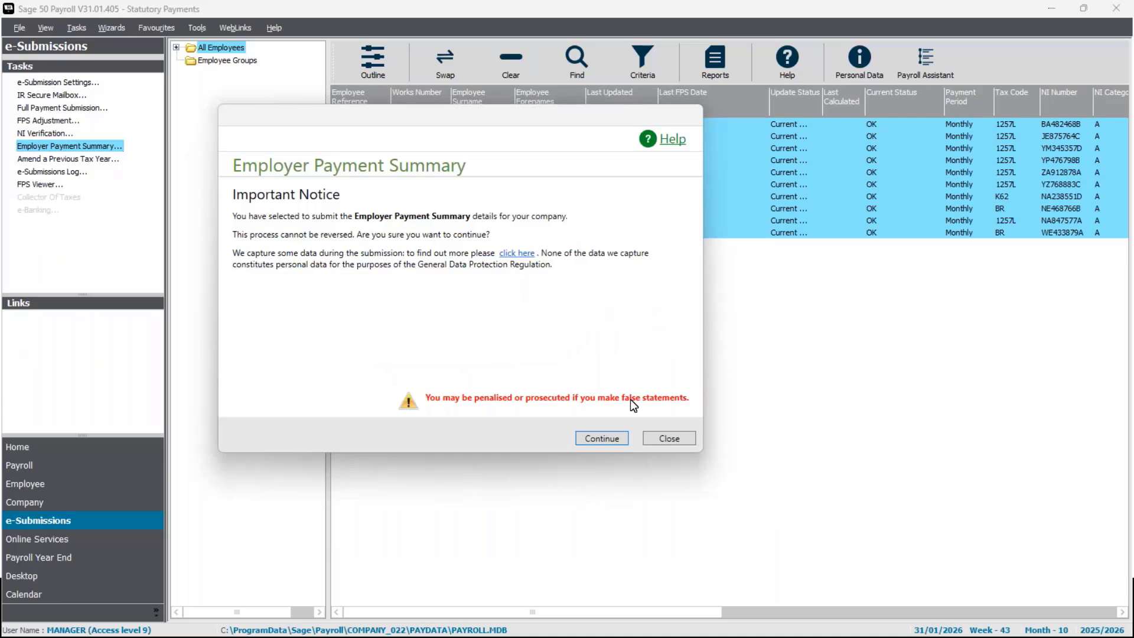
{"action": "left_click", "coordinate": [623, 441]}
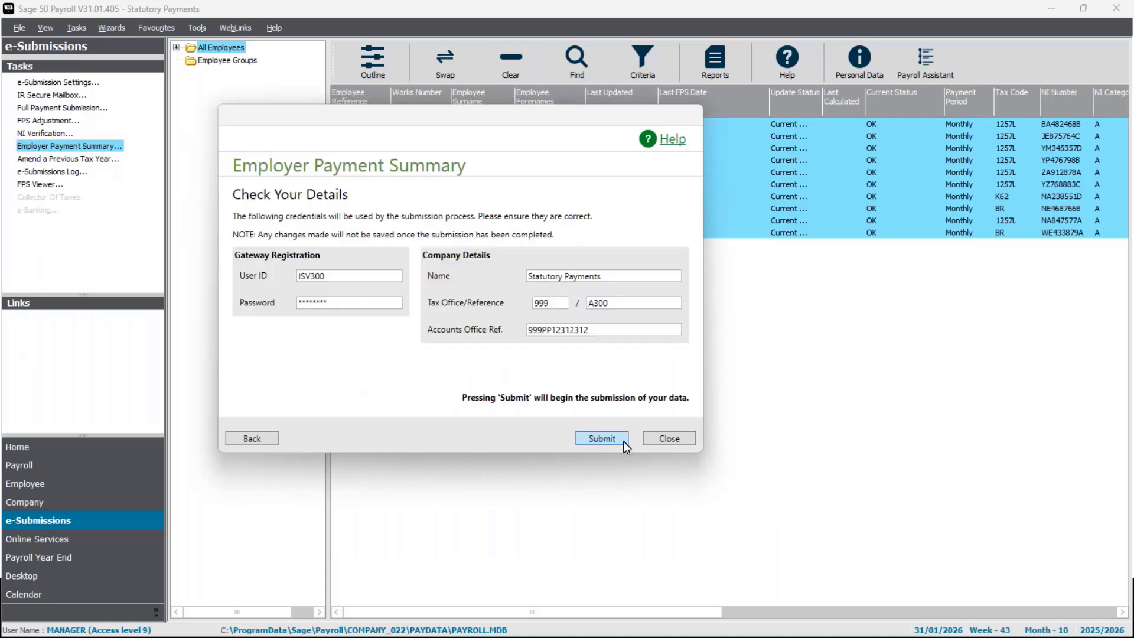
{"action": "left_click", "coordinate": [622, 441]}
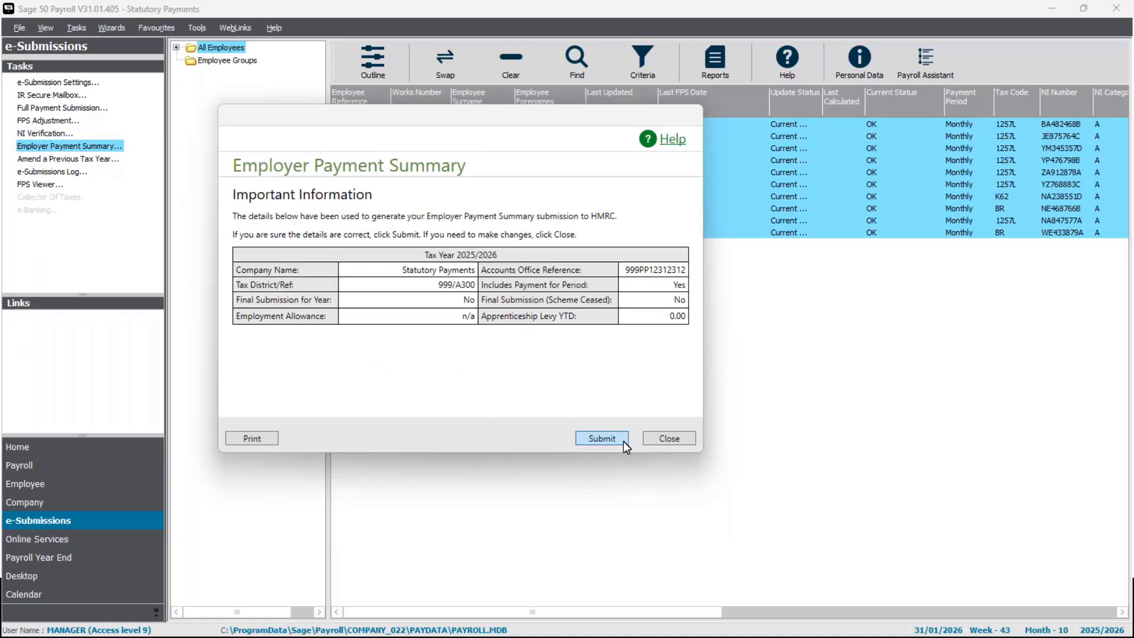
{"action": "left_click", "coordinate": [601, 438]}
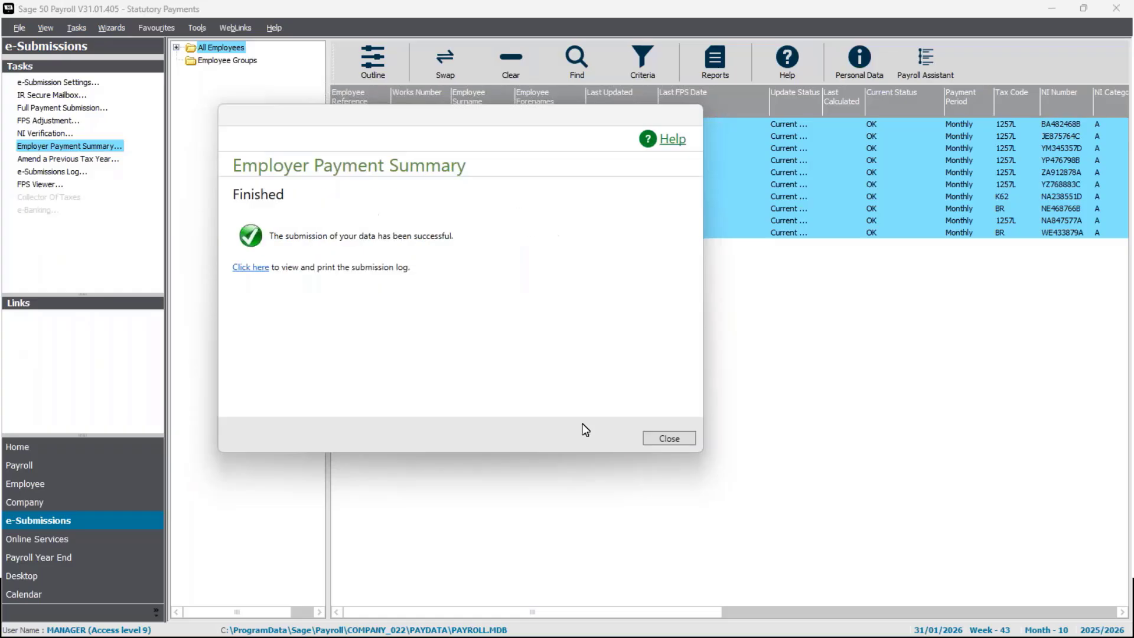
{"action": "left_click", "coordinate": [681, 437]}
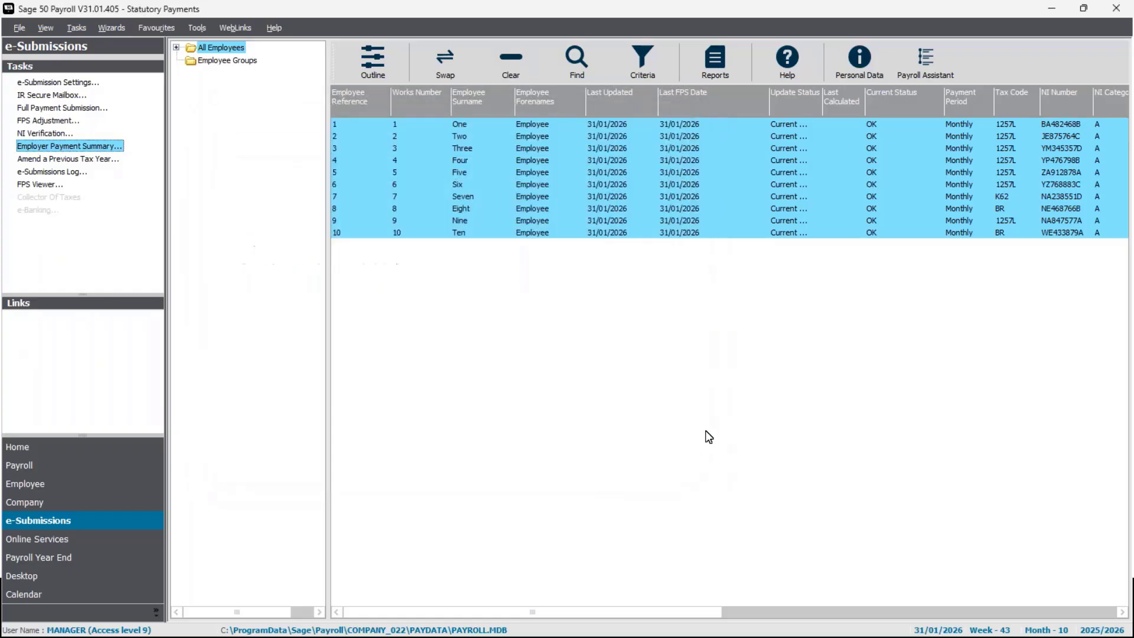